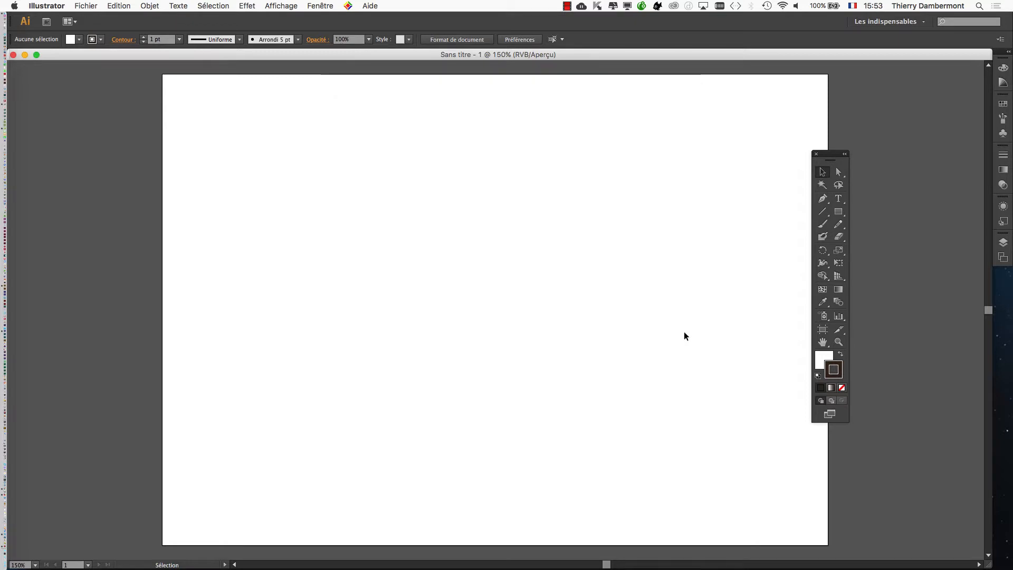
# Show the rulers and place a vertical guide along the left edge of the logo's first "i"
pyautogui.press('super+plus')
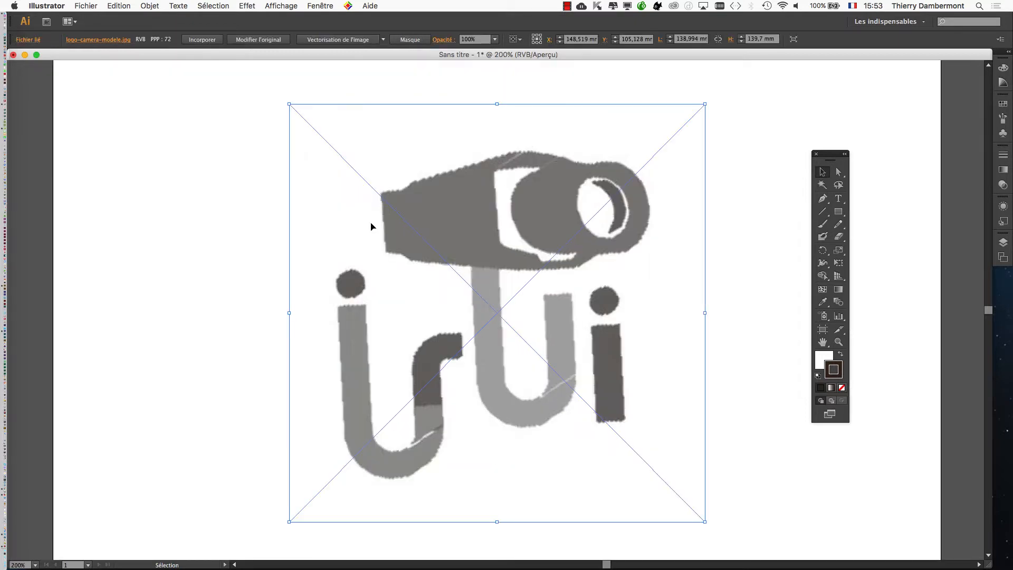
pyautogui.press('super+r')
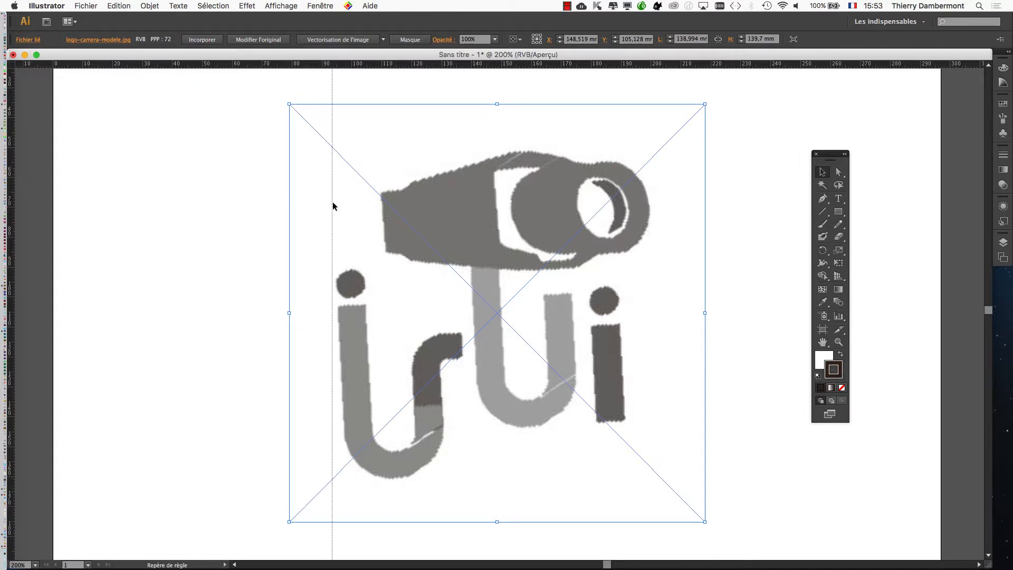
pyautogui.click(338, 232)
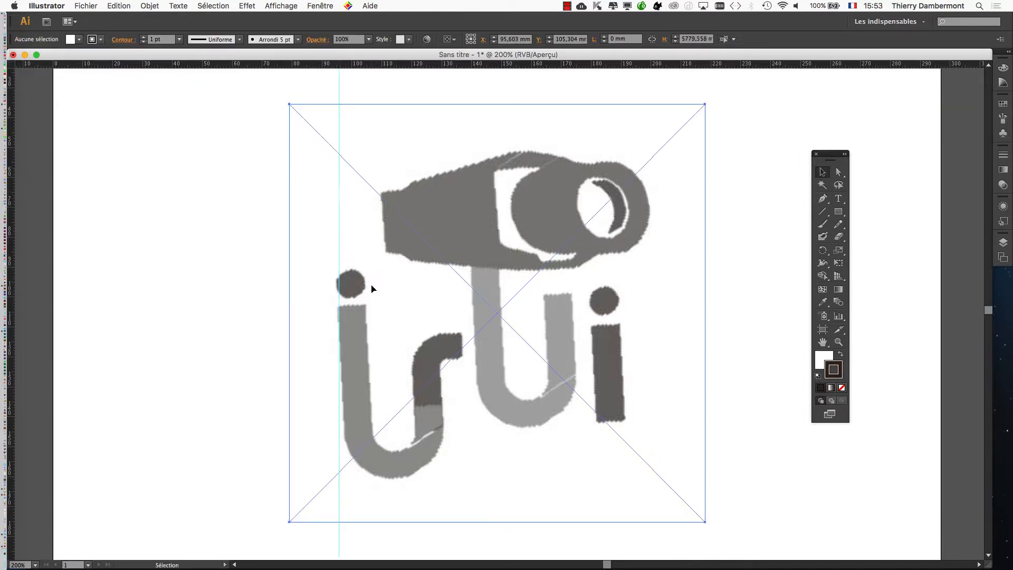
# Rotate the placed logo image slightly clockwise with Free Transform so the first letter's stem runs parallel to the guide
pyautogui.moveTo(820, 159); pyautogui.dragTo(192, 140)
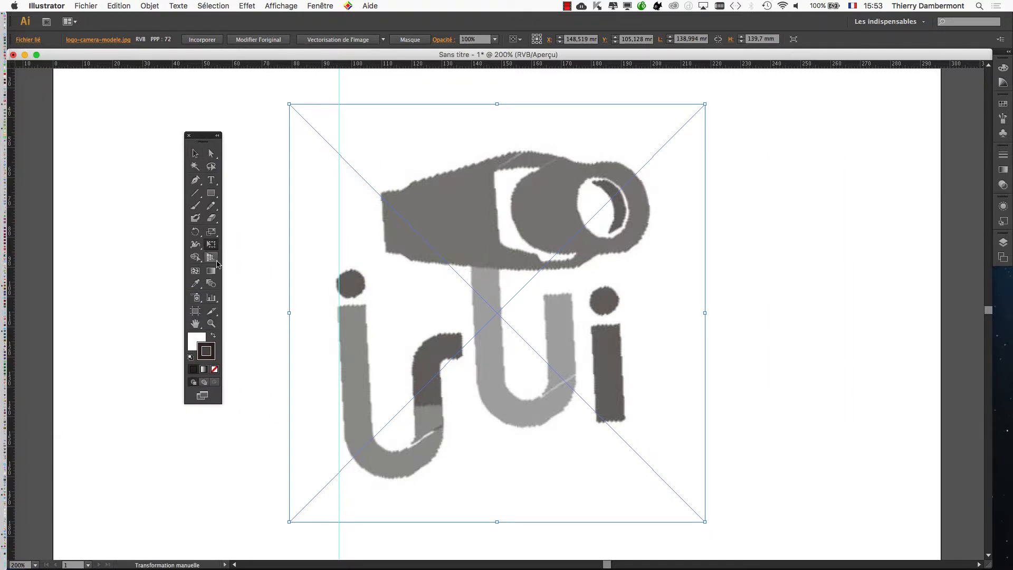
pyautogui.click(216, 247)
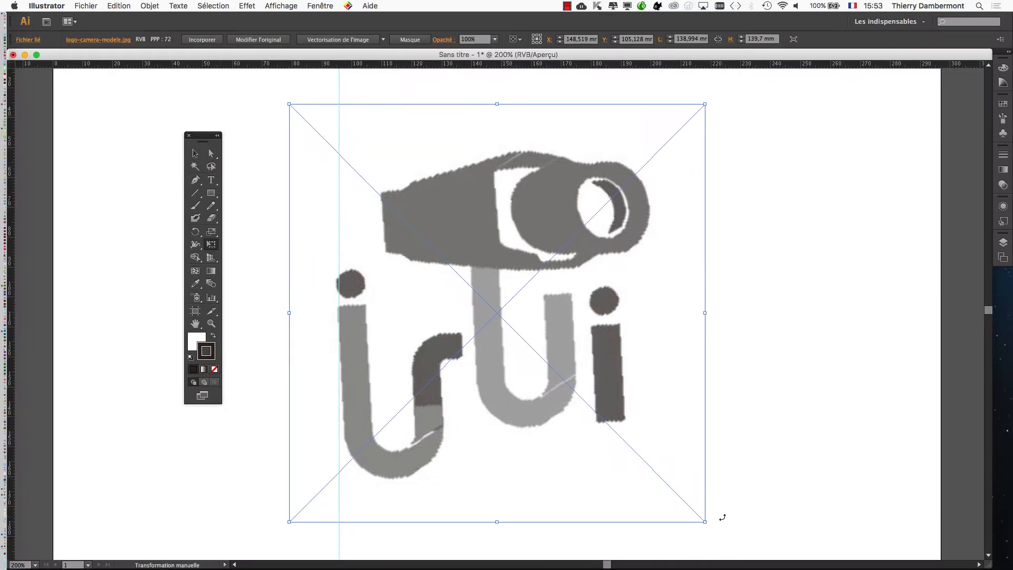
pyautogui.moveTo(723, 517); pyautogui.dragTo(722, 526)
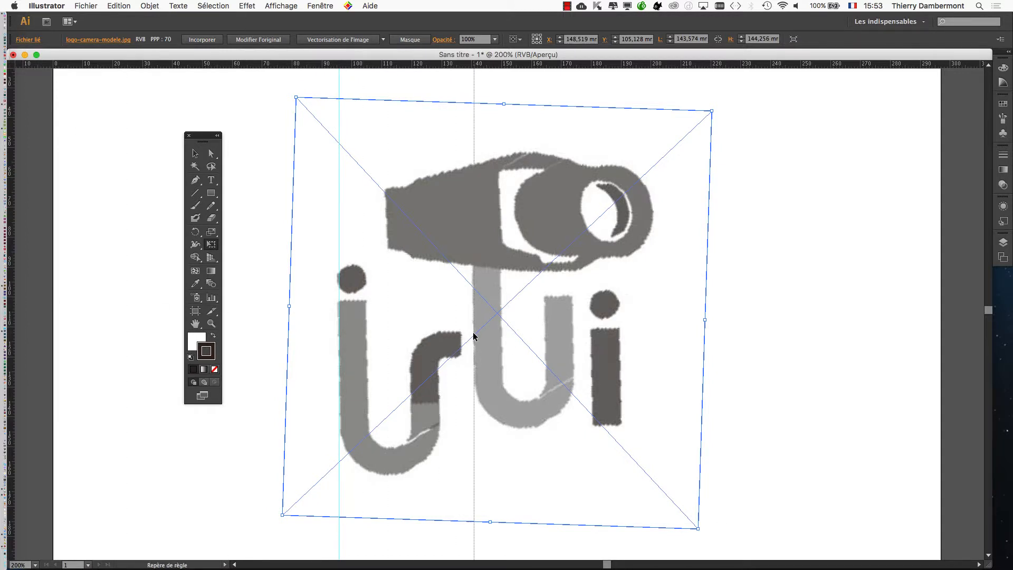
# Add vertical guides at the large U's left edge and the last i's right edge, and fine-tune the image's rotation against them
pyautogui.moveTo(474, 333); pyautogui.dragTo(473, 334)
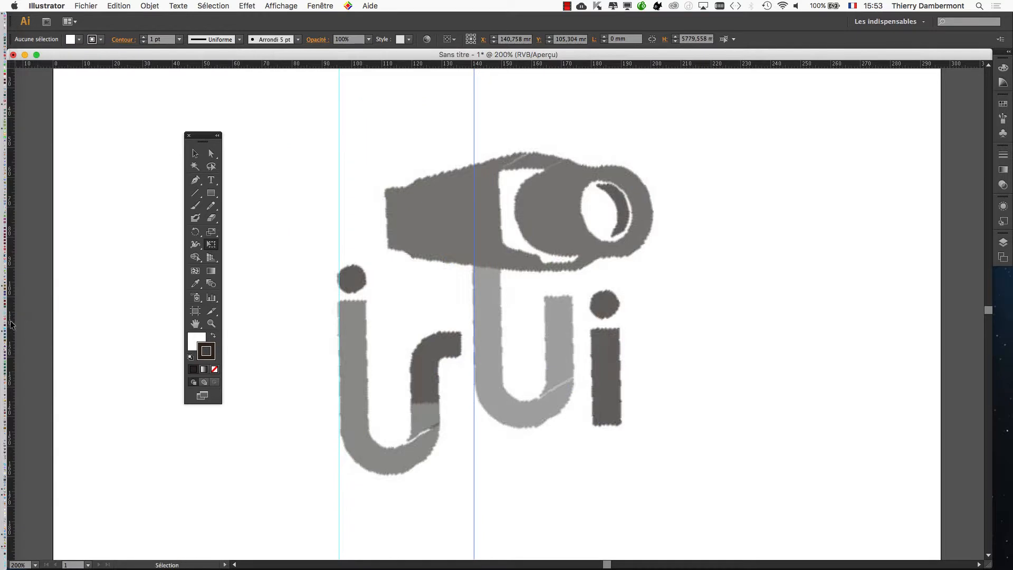
pyautogui.moveTo(621, 343); pyautogui.dragTo(620, 343)
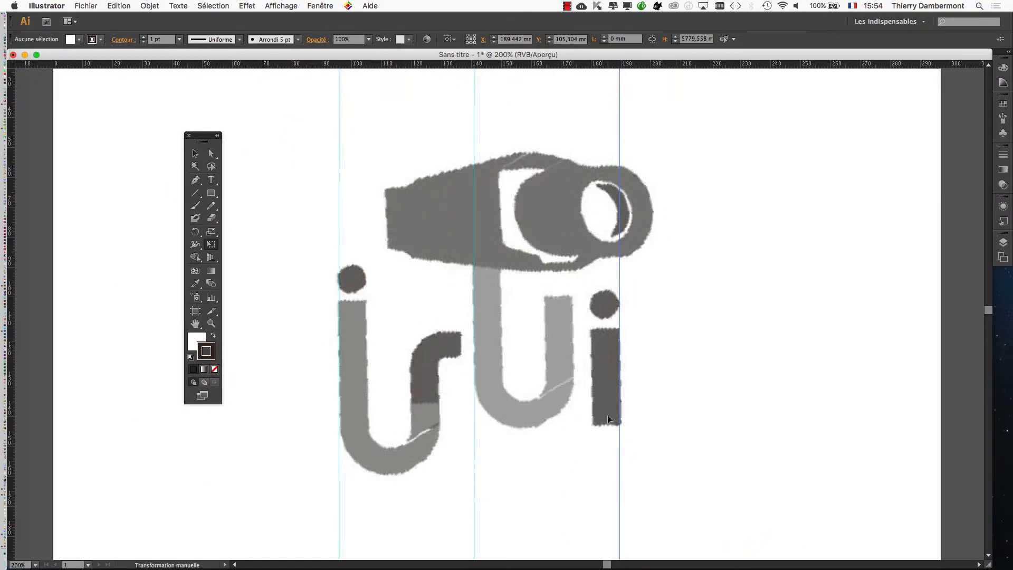
pyautogui.click(457, 284)
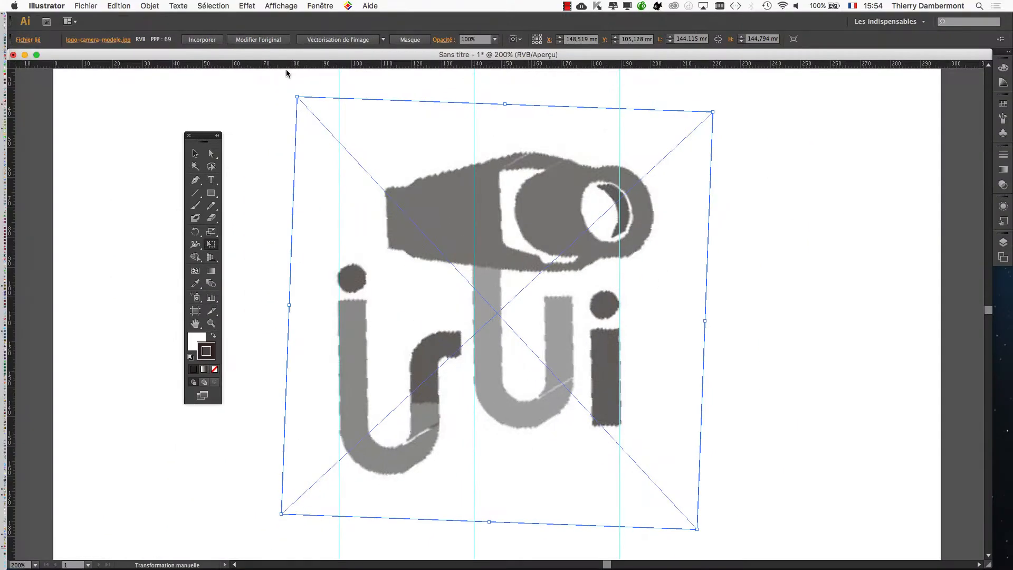
# Show the layer list beside the logo and add a new layer above Calque 1
pyautogui.click(307, 5)
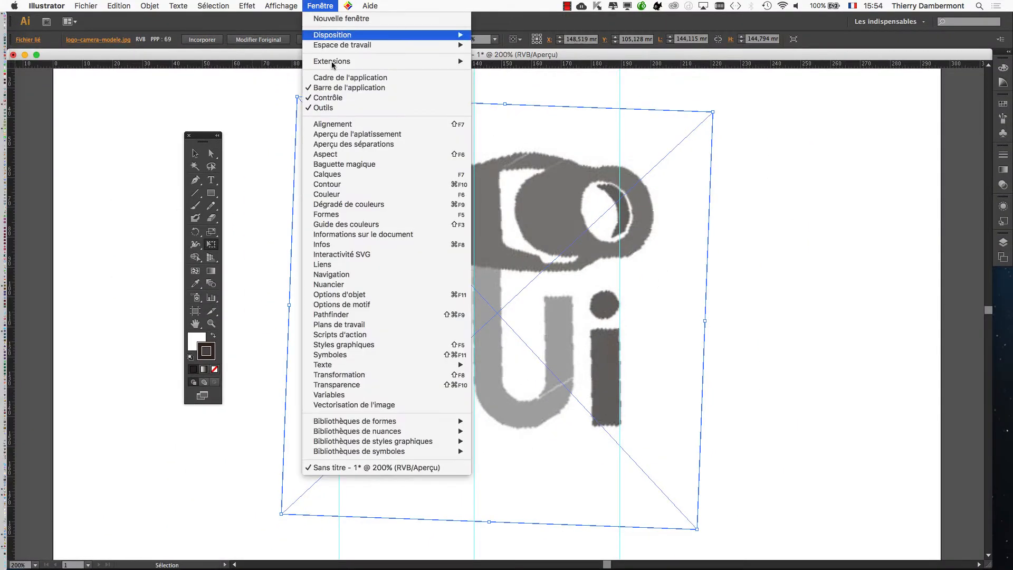
pyautogui.click(352, 174)
pyautogui.moveTo(891, 235); pyautogui.dragTo(642, 191)
pyautogui.click(975, 235)
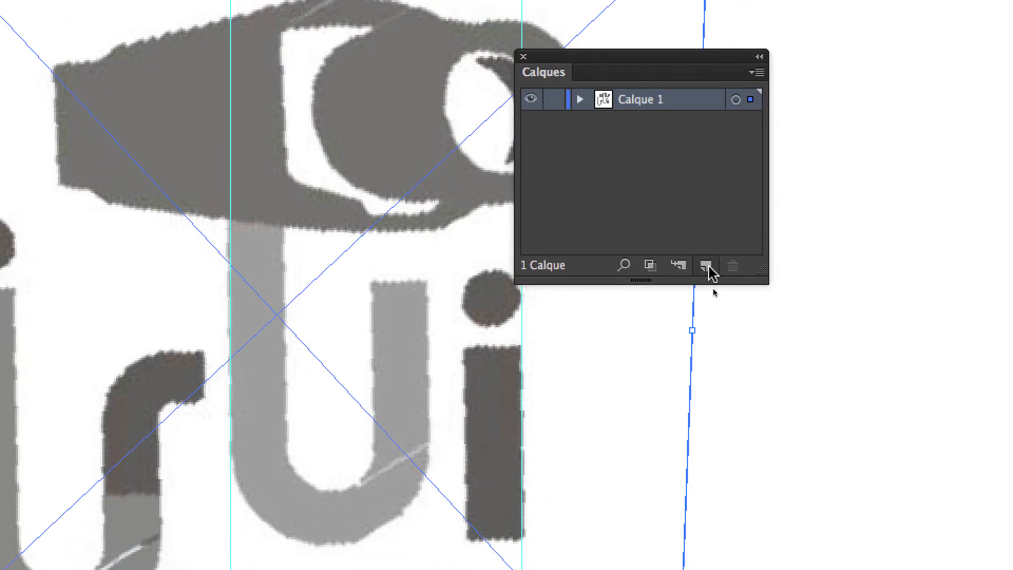
pyautogui.click(712, 288)
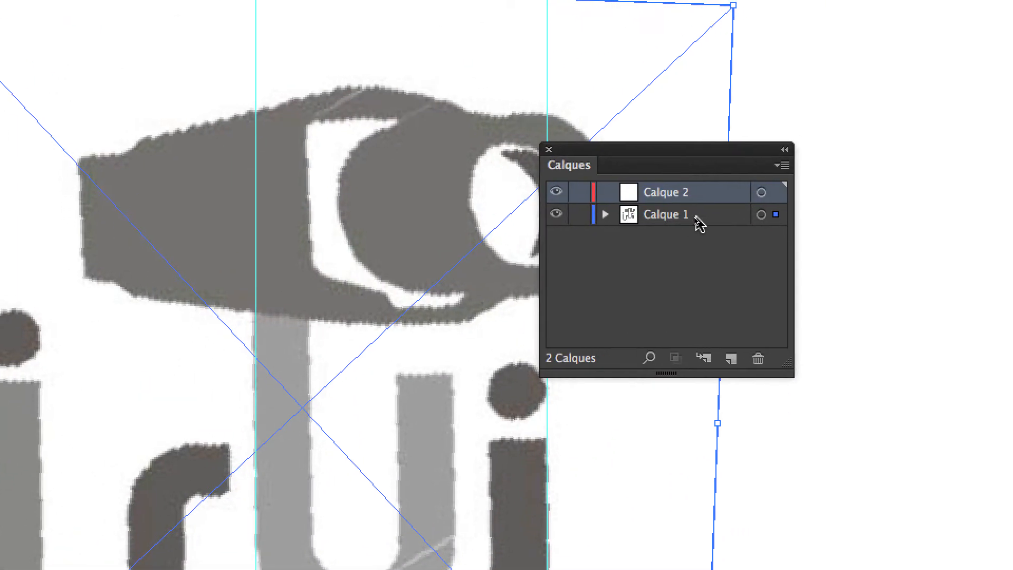
# Turn Calque 1 into a template layer (Modèle) and make Calque 2 the active layer
pyautogui.click(699, 150)
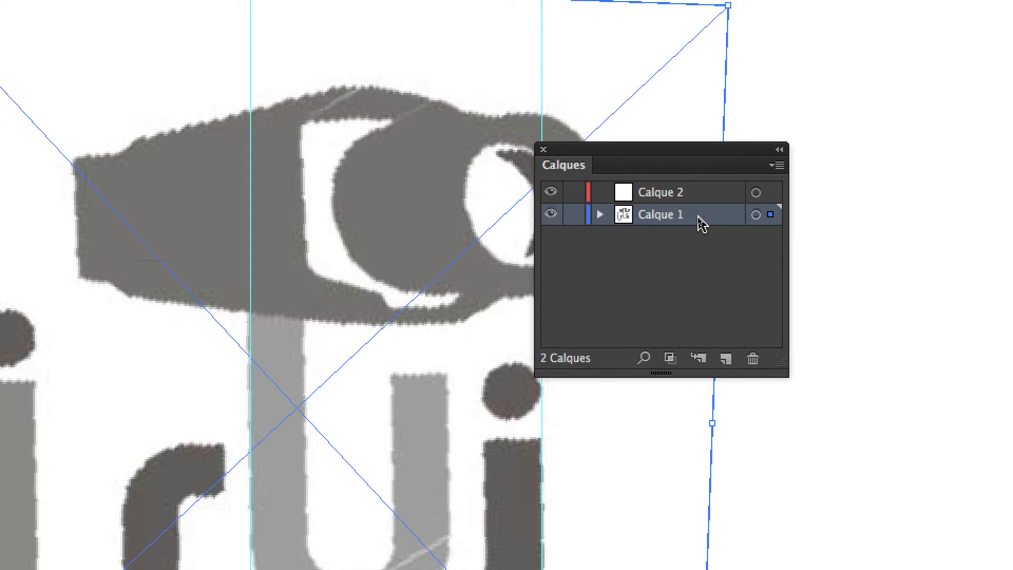
pyautogui.doubleClick(699, 217)
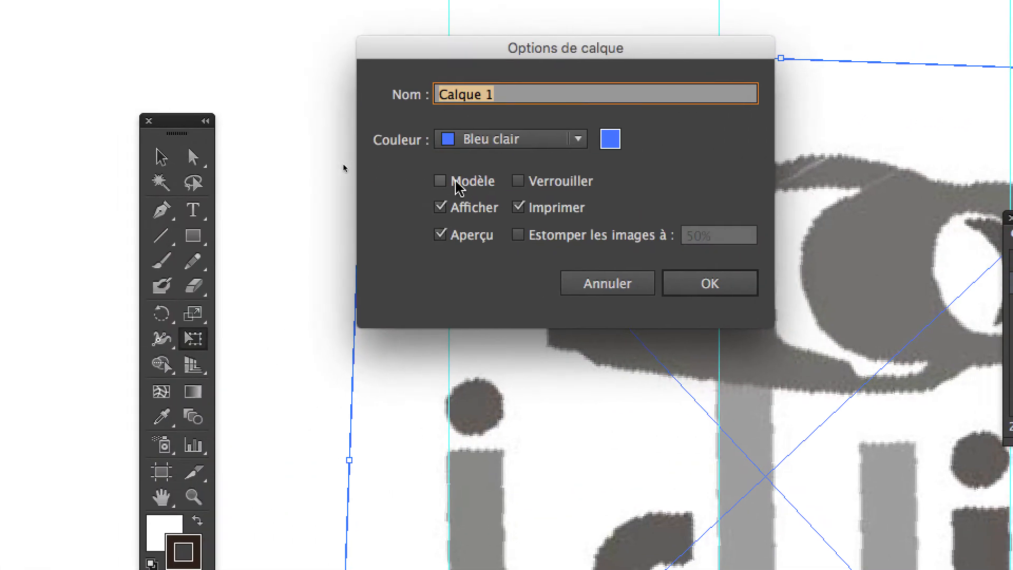
pyautogui.click(457, 185)
pyautogui.click(709, 284)
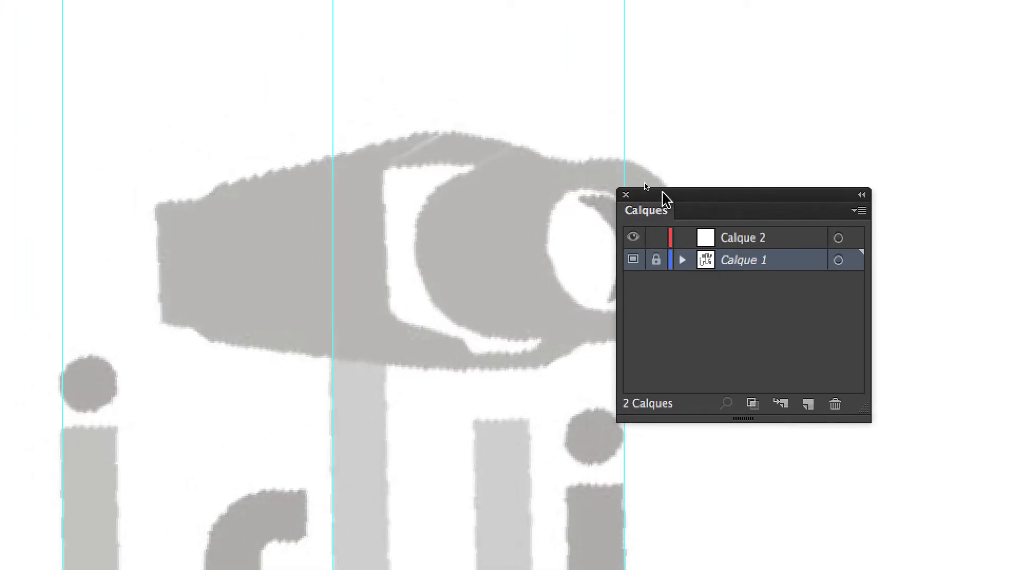
pyautogui.moveTo(584, 149); pyautogui.dragTo(855, 99)
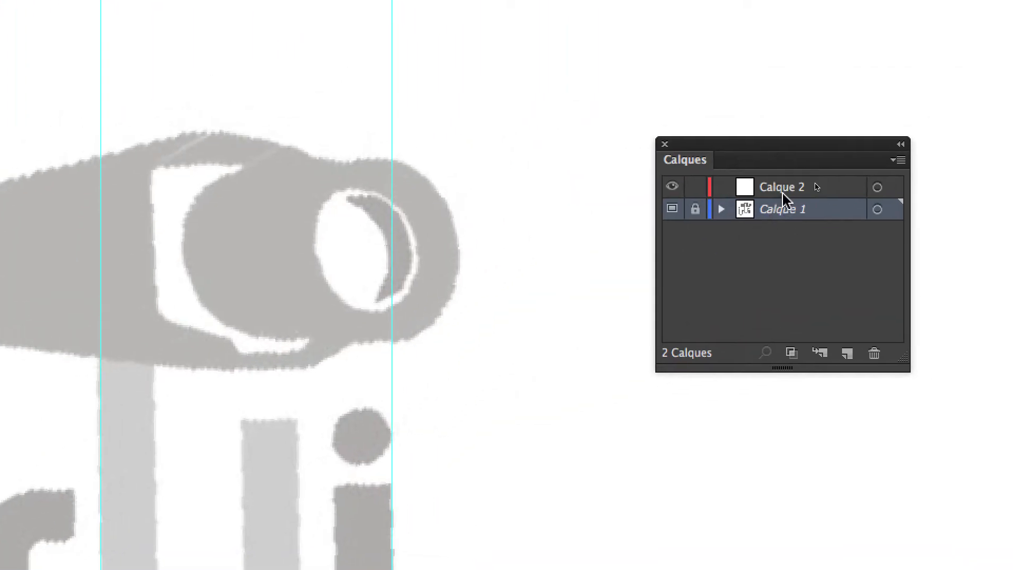
pyautogui.click(845, 183)
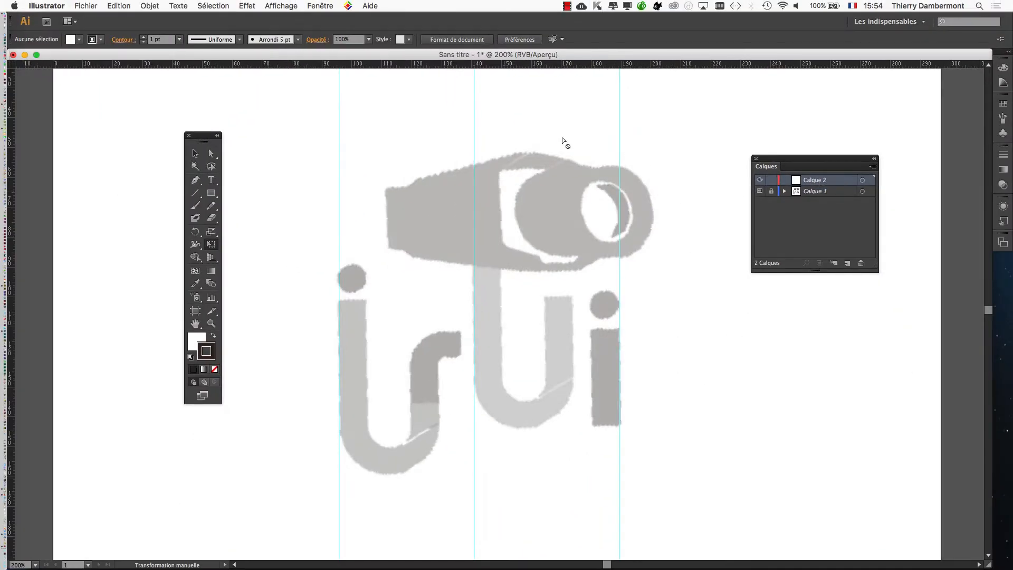
# Hide the guides in the document
pyautogui.click(270, 5)
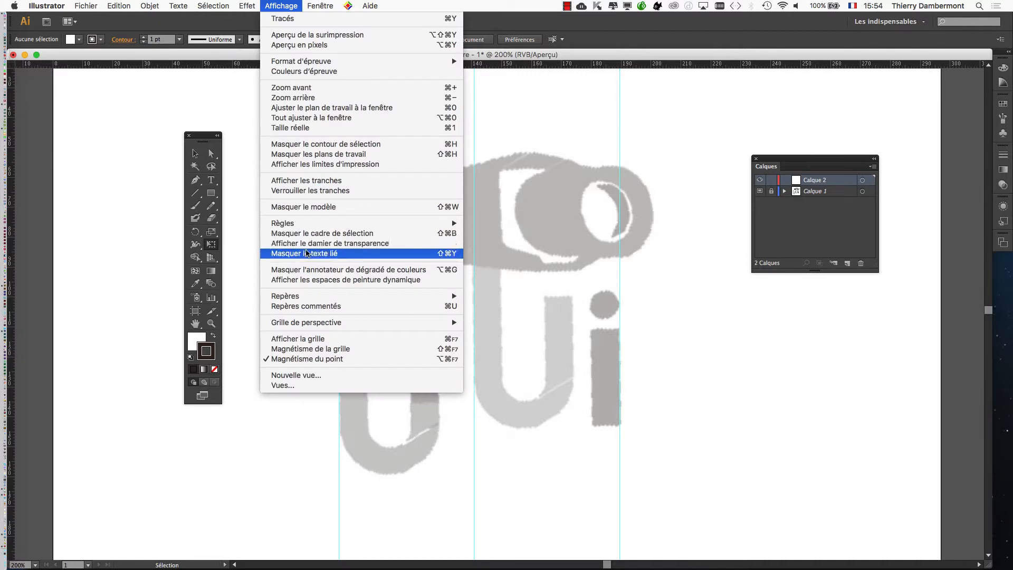
pyautogui.moveTo(313, 296)
pyautogui.click(516, 298)
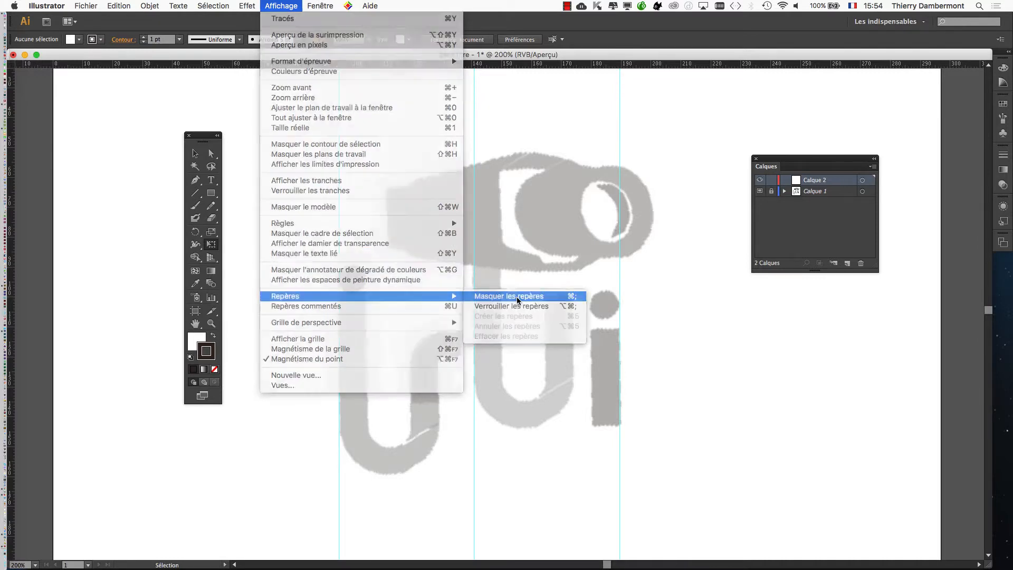
# Draw a Pen path from the first letter's top-left corner down its stem to the base of its curve, and remove the fill
pyautogui.moveTo(205, 136); pyautogui.dragTo(241, 148)
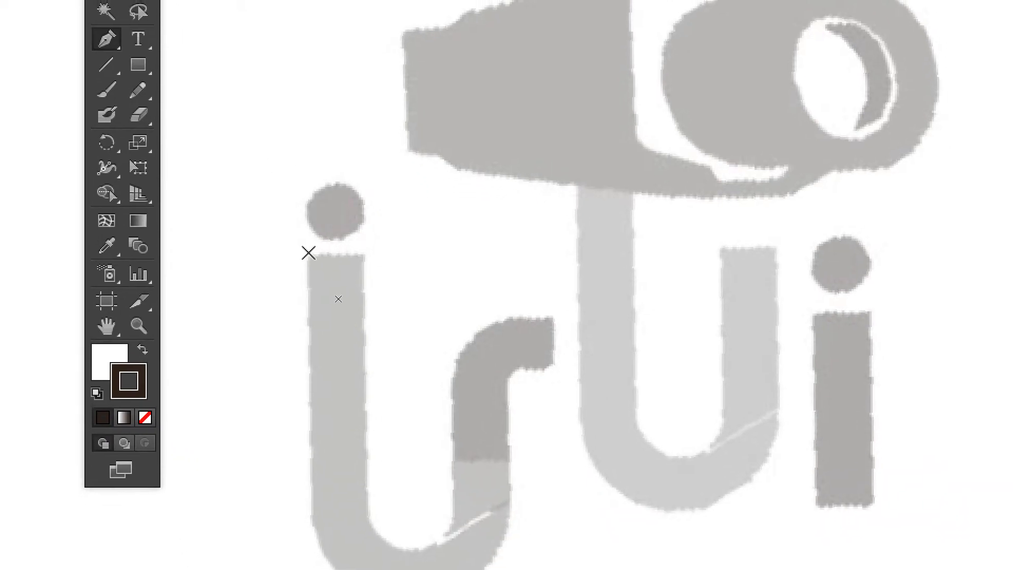
pyautogui.click(308, 254)
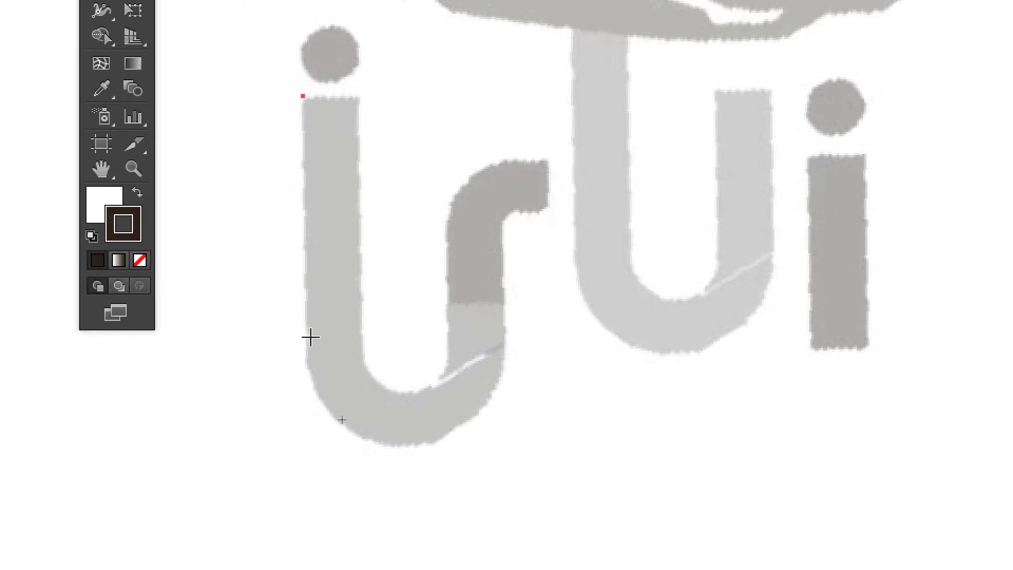
pyautogui.click(309, 342)
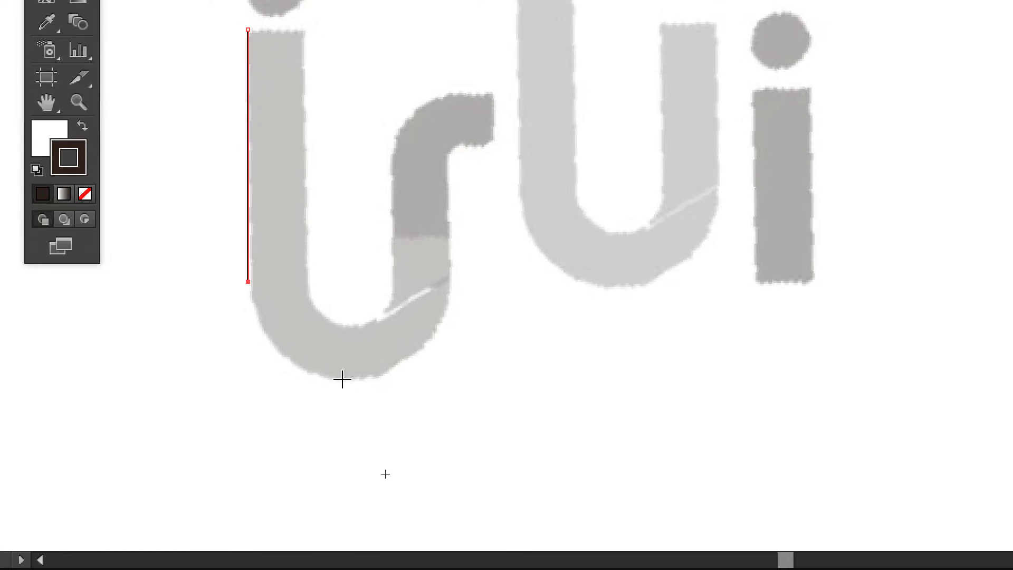
pyautogui.moveTo(342, 379)
pyautogui.mouseDown()
pyautogui.moveTo(477, 385)
pyautogui.moveTo(346, 380)
pyautogui.mouseUp()
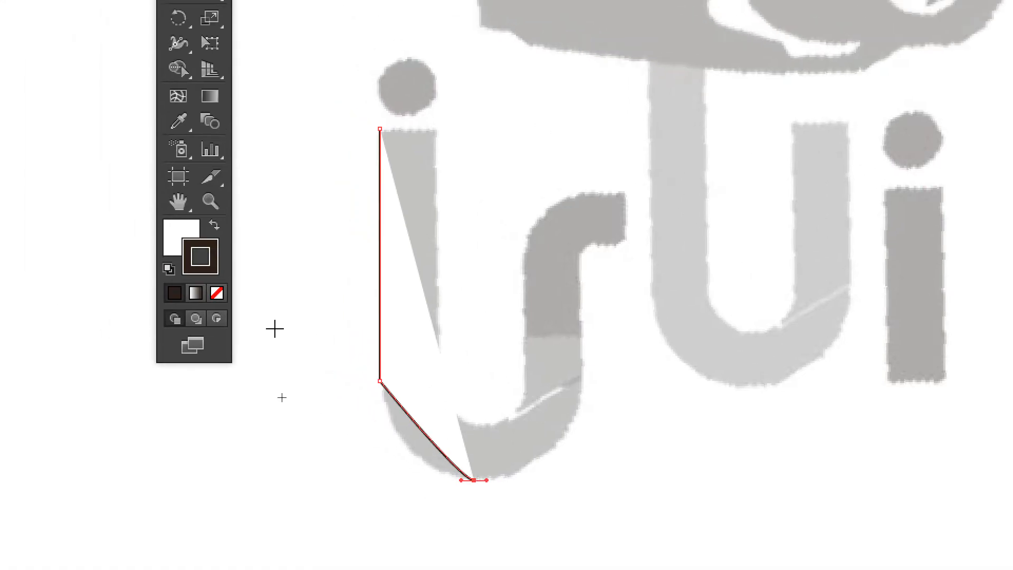
pyautogui.click(217, 292)
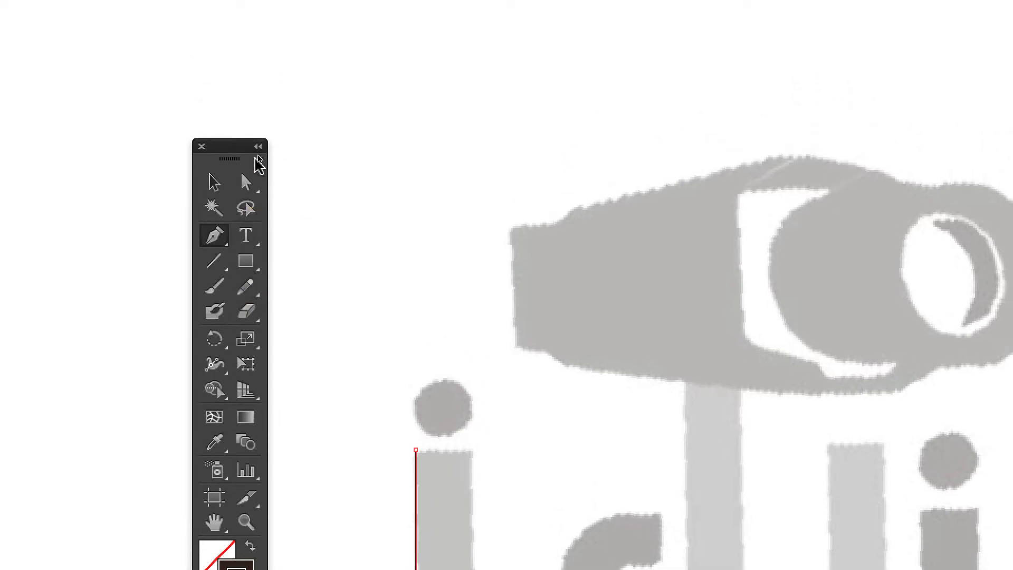
# Lengthen the bottom anchor point's left handle horizontally with Direct Selection so the segment follows the letter's outer curve
pyautogui.click(253, 170)
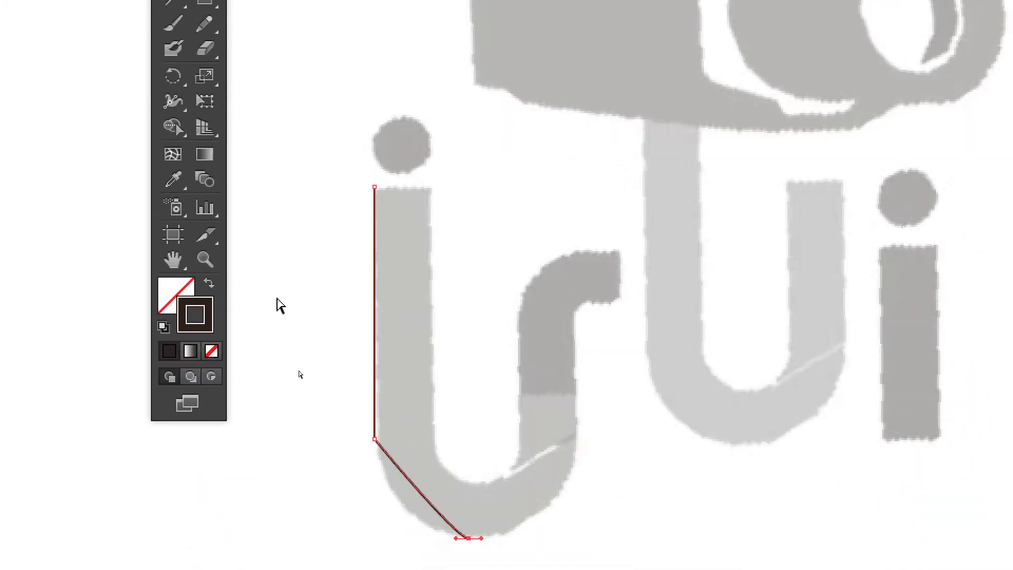
pyautogui.click(344, 385)
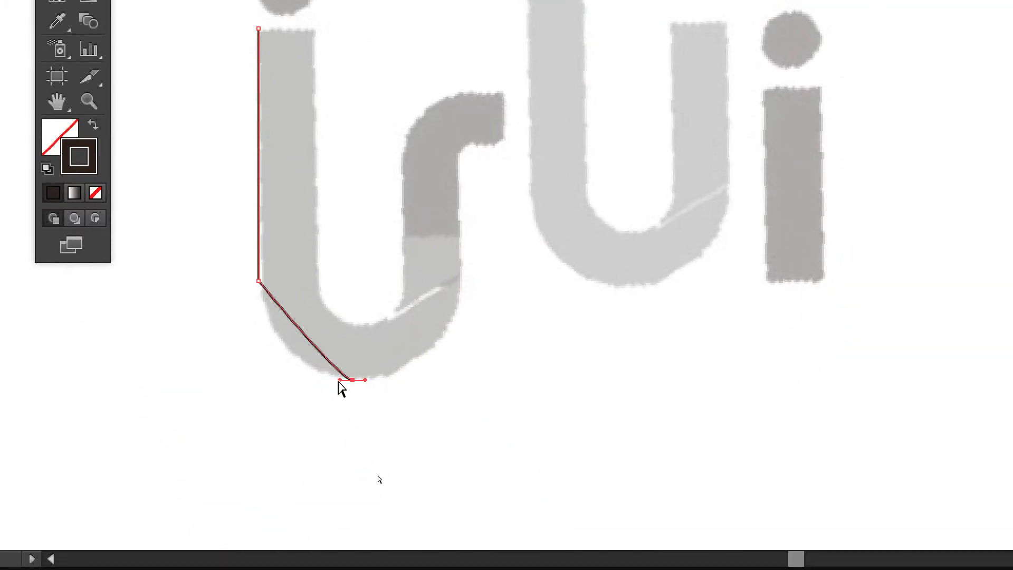
pyautogui.press('ctrl')
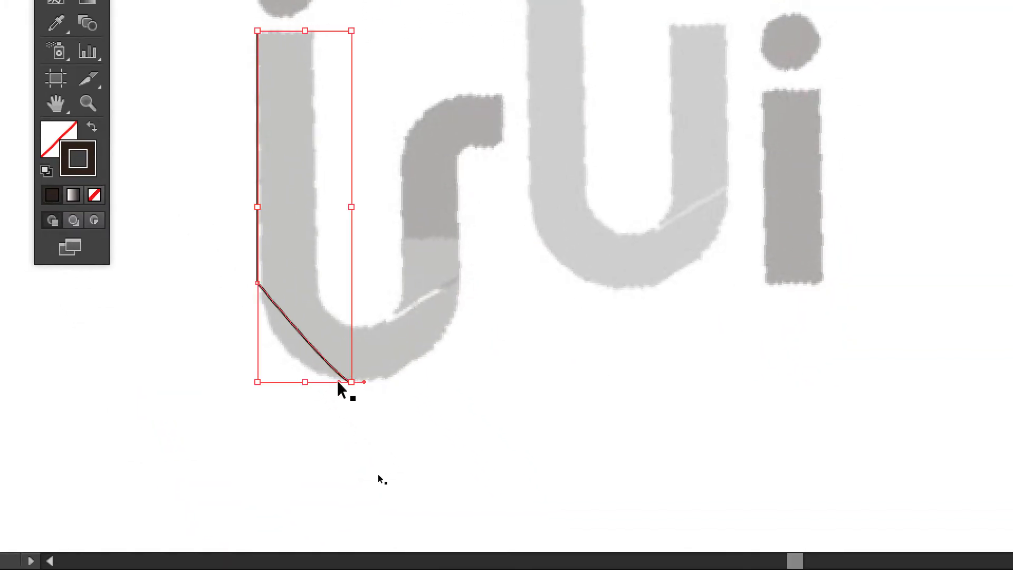
pyautogui.moveTo(339, 384); pyautogui.dragTo(226, 384)
pyautogui.moveTo(307, 382); pyautogui.dragTo(295, 381)
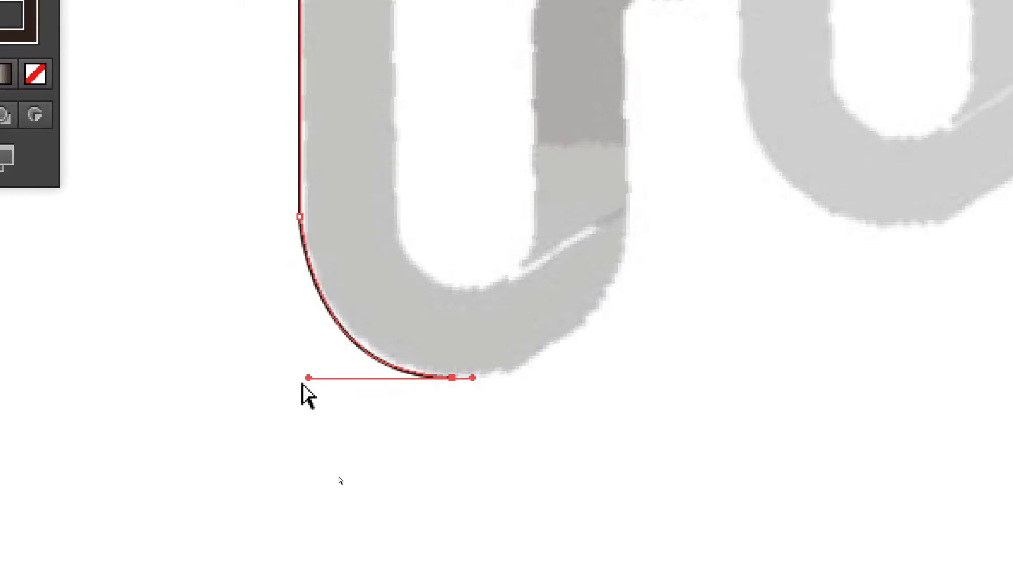
# Select the anchor point where the first letter's straight stem meets its curve, and detach the Pen tool group as a floating palette
pyautogui.click(320, 232)
pyautogui.scroll(1, 306, 230)
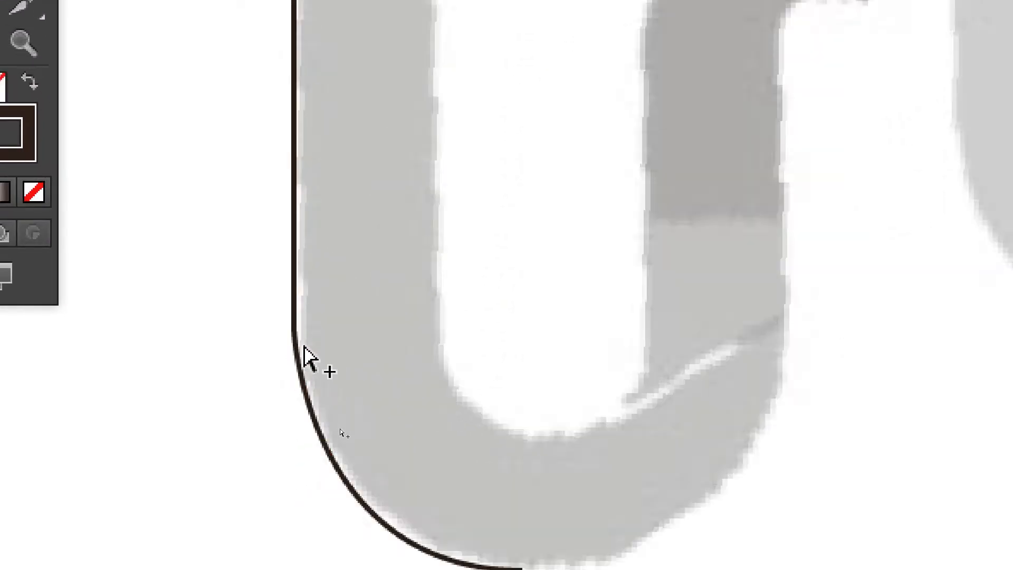
pyautogui.scroll(1, 304, 346)
pyautogui.click(295, 334)
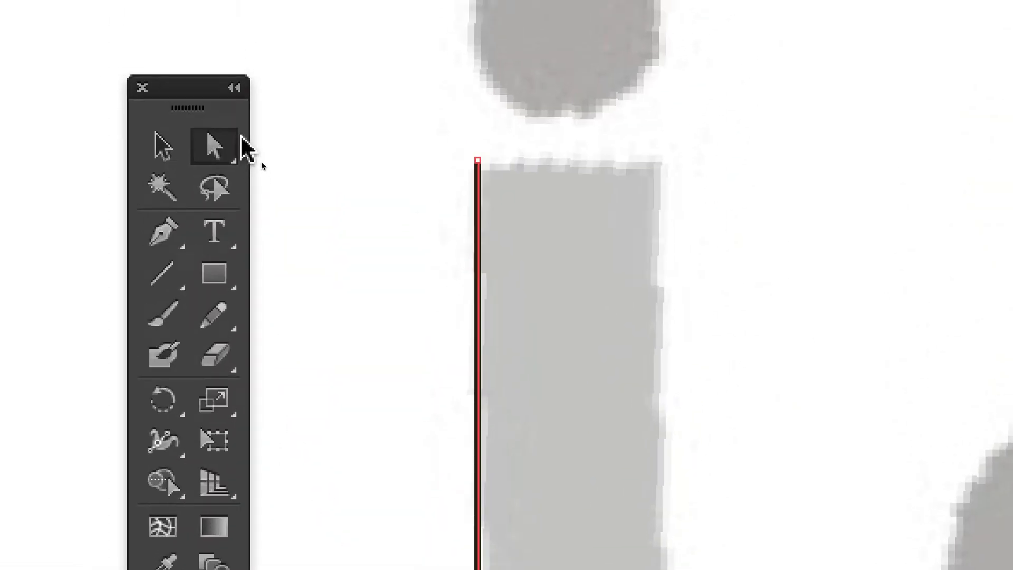
pyautogui.click(164, 231)
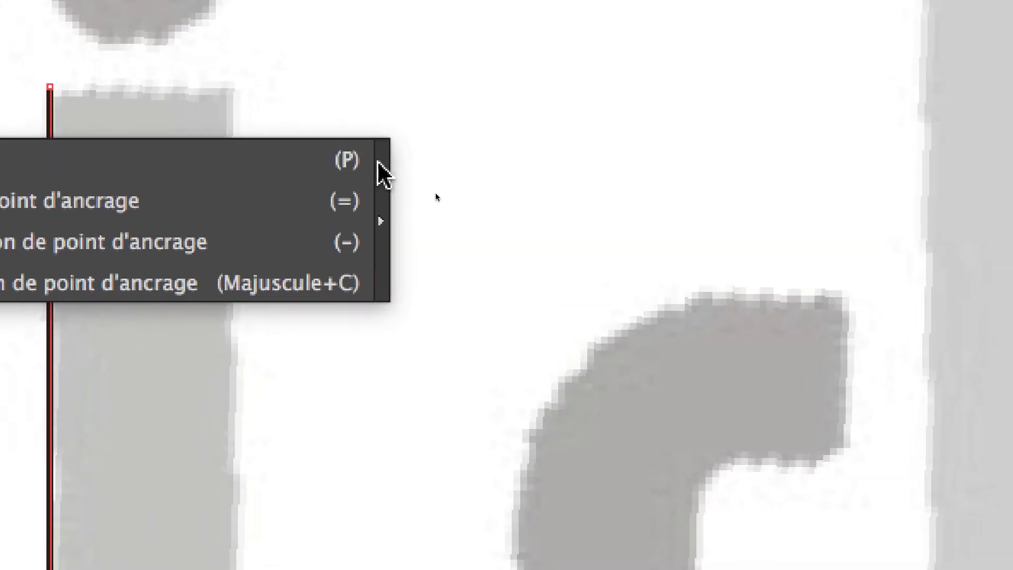
pyautogui.click(525, 167)
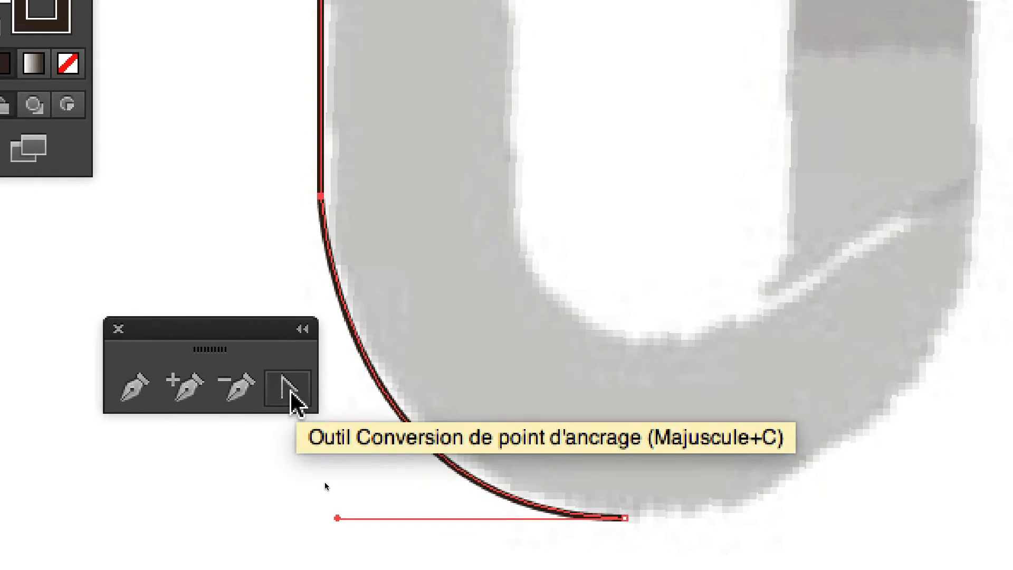
# Convert the anchor point between stem and curve to a smooth point with short vertical handles to refine the transition
pyautogui.click(291, 393)
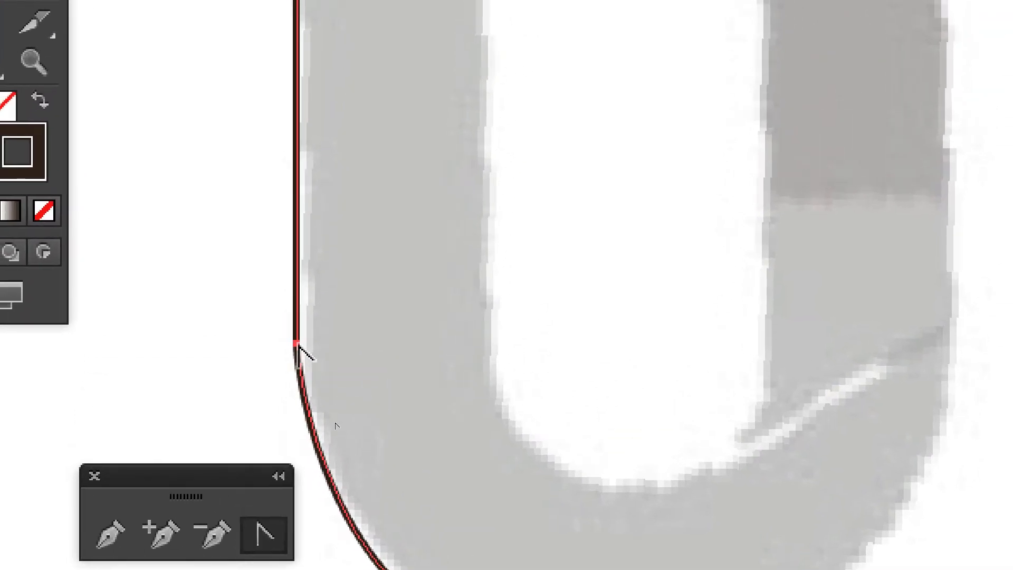
pyautogui.moveTo(296, 344); pyautogui.dragTo(299, 402)
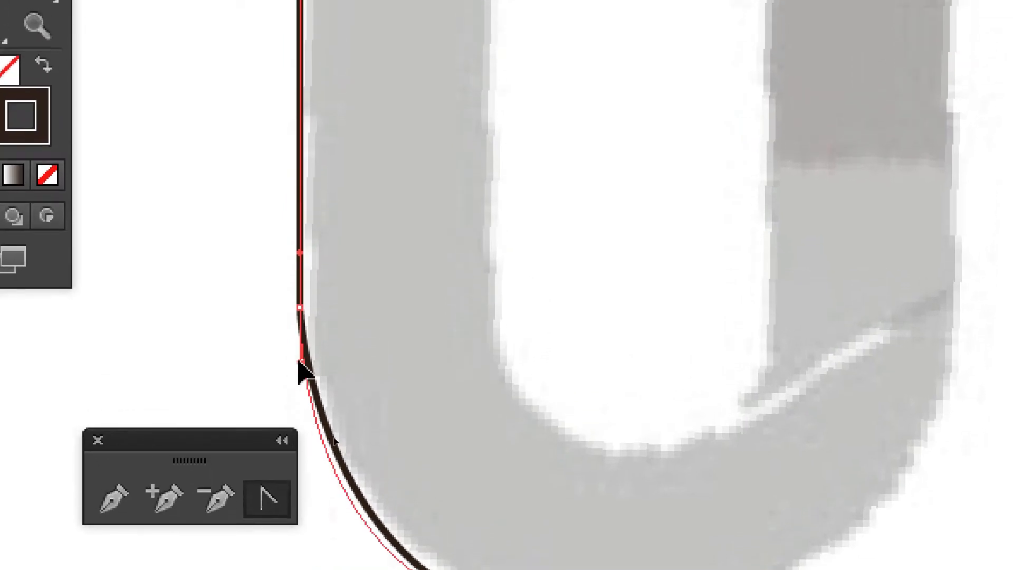
pyautogui.moveTo(298, 361)
pyautogui.mouseDown()
pyautogui.moveTo(299, 332)
pyautogui.moveTo(299, 350)
pyautogui.mouseUp()
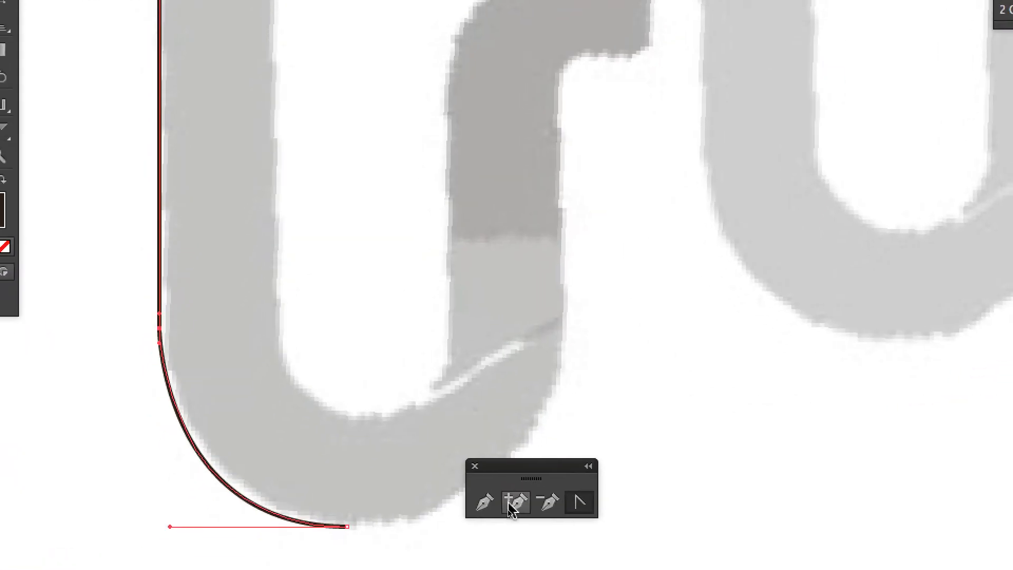
# Extend the Pen path from the bottom anchor point to the curve's right end, and lengthen its lower handle vertically along the outer curve
pyautogui.click(501, 510)
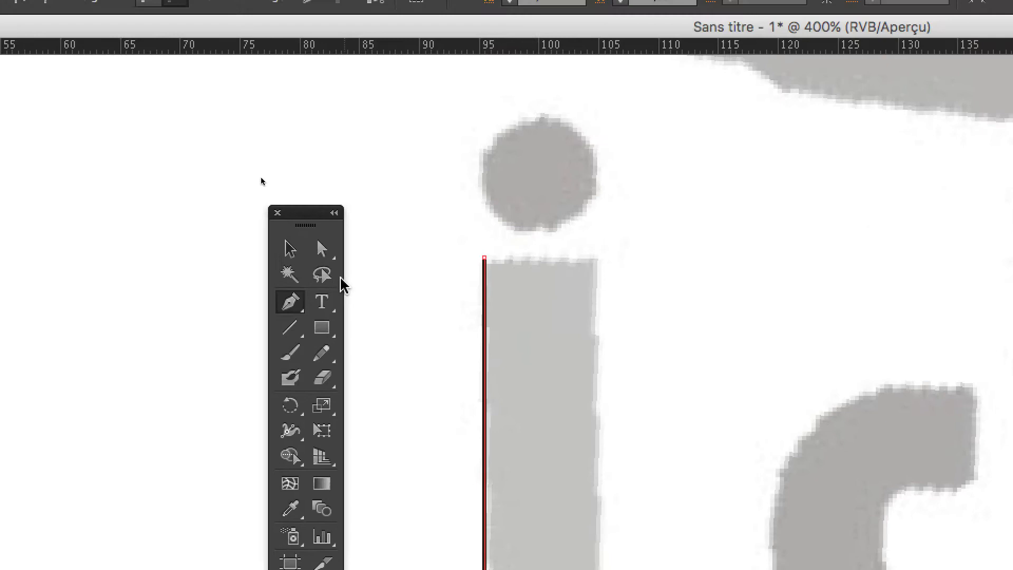
pyautogui.click(333, 269)
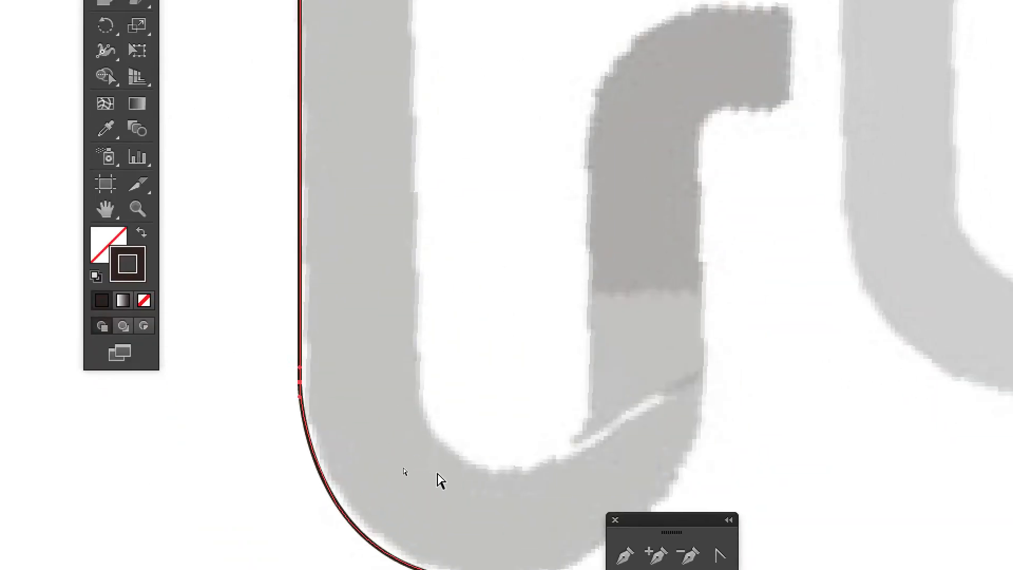
pyautogui.click(454, 511)
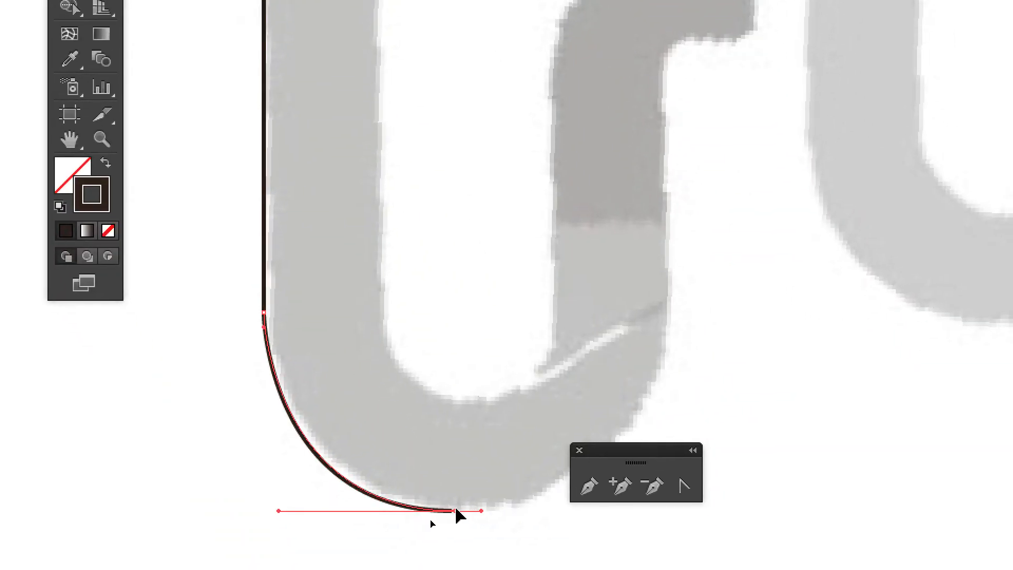
pyautogui.moveTo(456, 511); pyautogui.dragTo(457, 511)
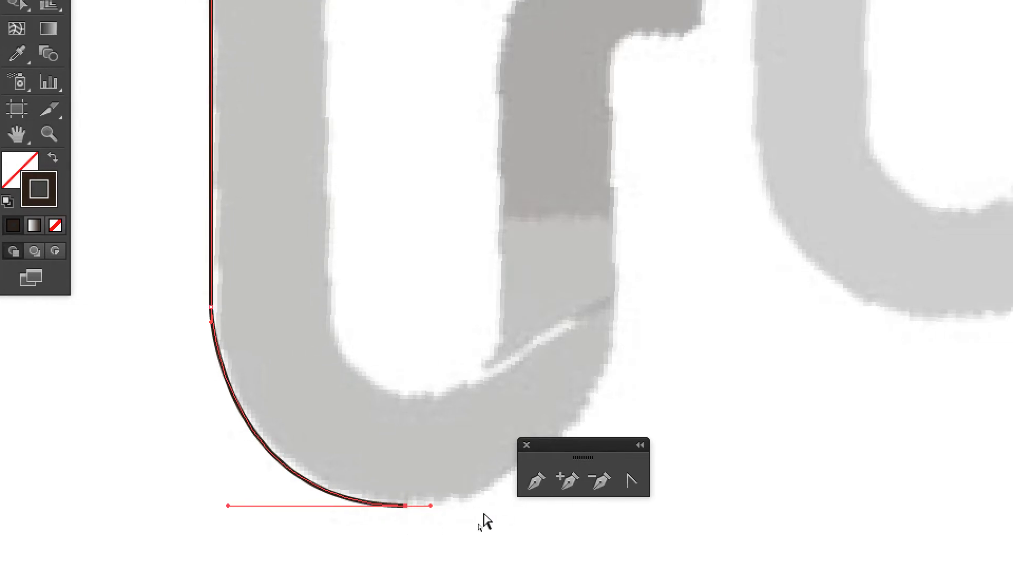
pyautogui.click(537, 480)
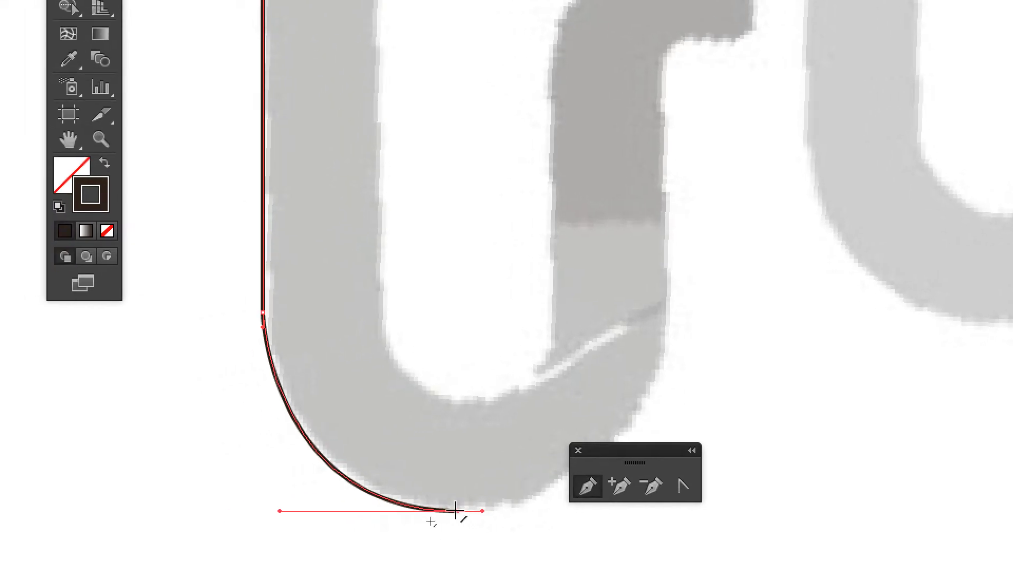
pyautogui.click(456, 511)
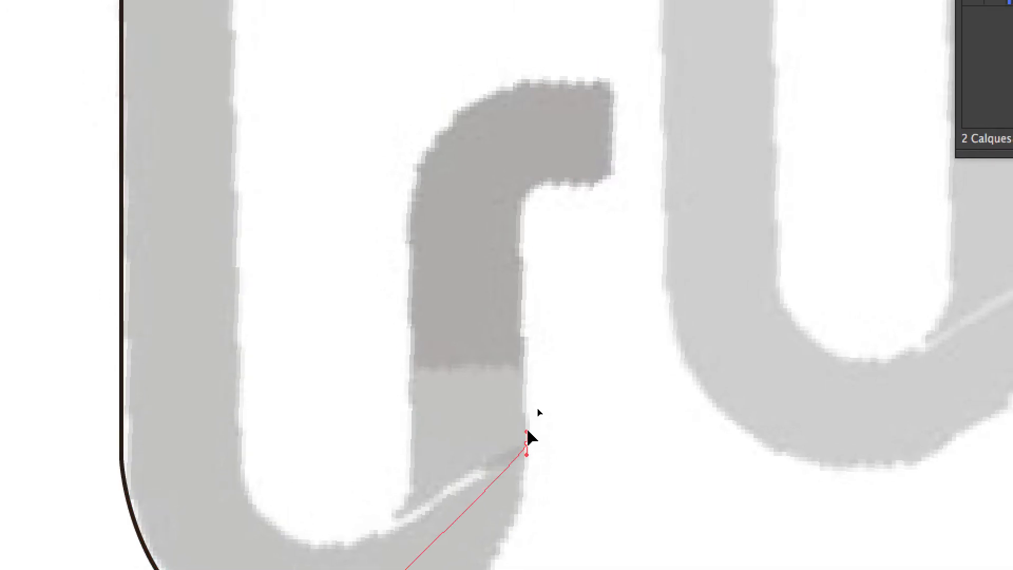
pyautogui.moveTo(527, 439); pyautogui.dragTo(528, 434)
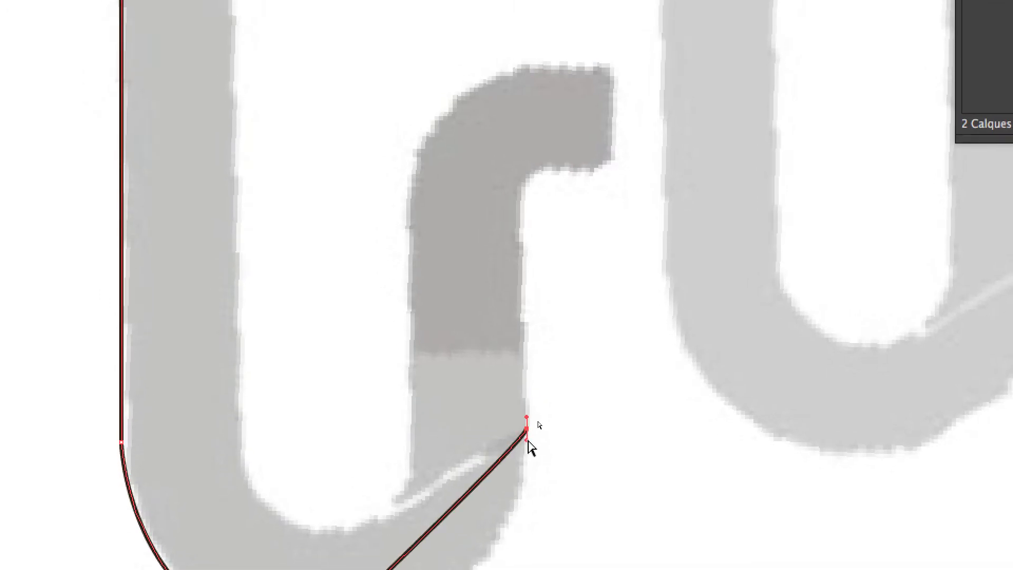
pyautogui.moveTo(527, 441); pyautogui.dragTo(529, 517)
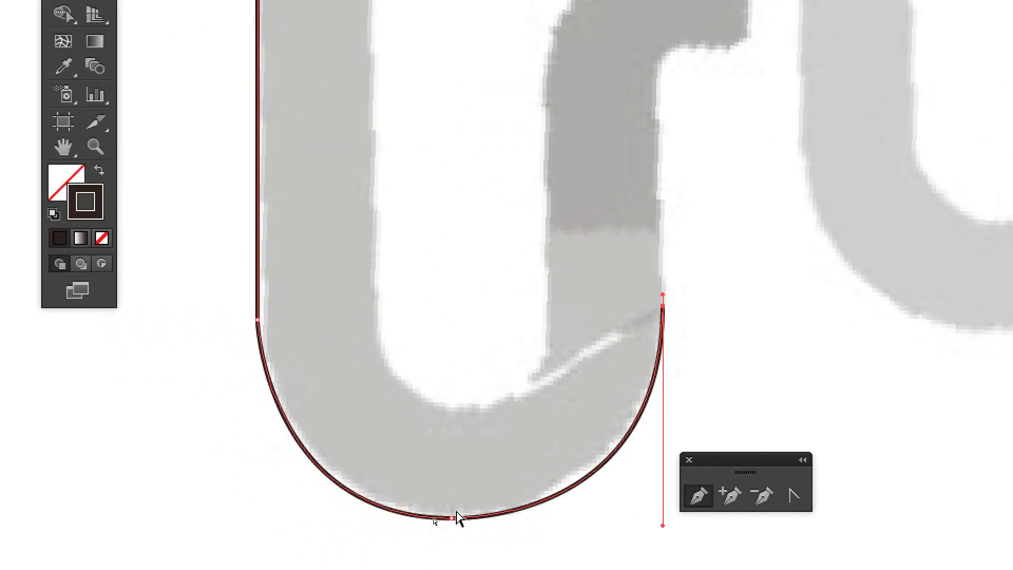
# Reset the bottom anchor point's handles, make it smooth again, and lengthen its left handle horizontally to follow the outer curve
pyautogui.click(453, 518)
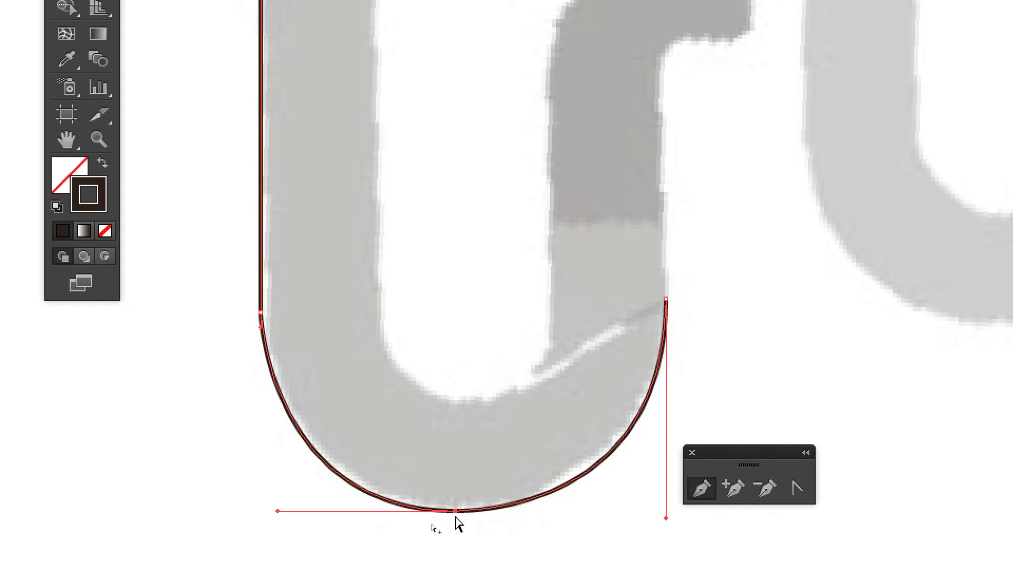
pyautogui.scroll(3, 457, 523)
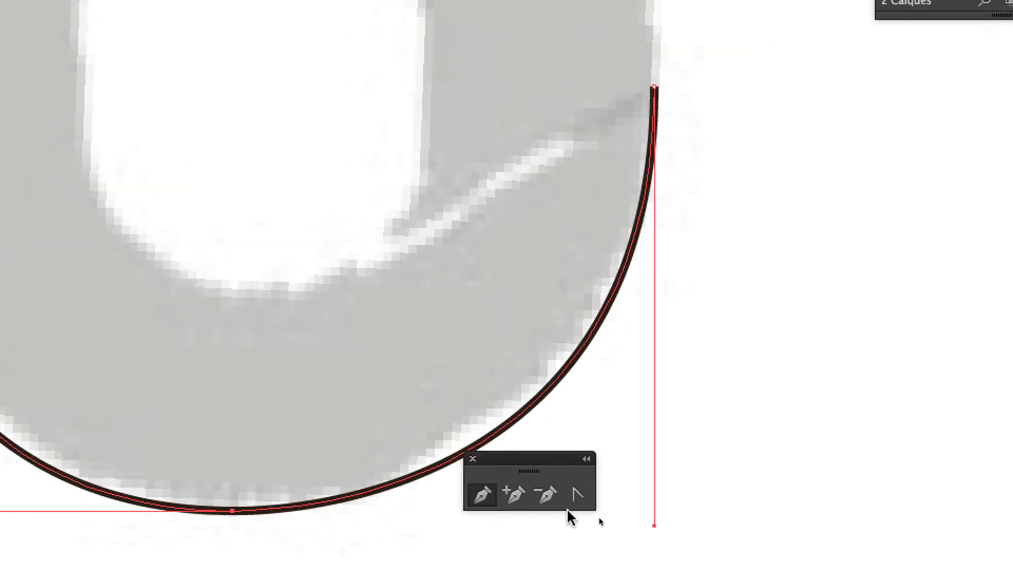
pyautogui.click(799, 495)
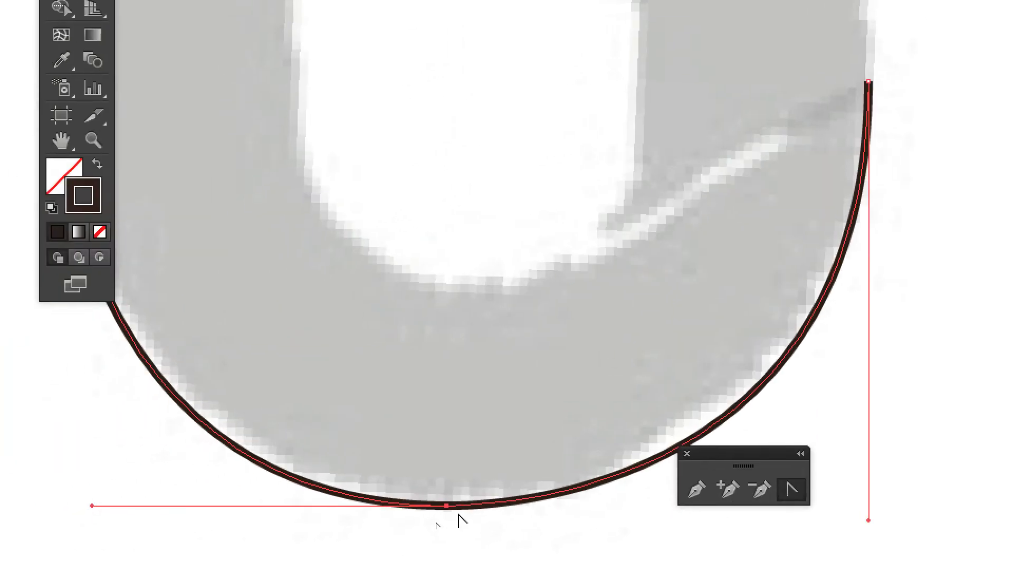
pyautogui.click(453, 510)
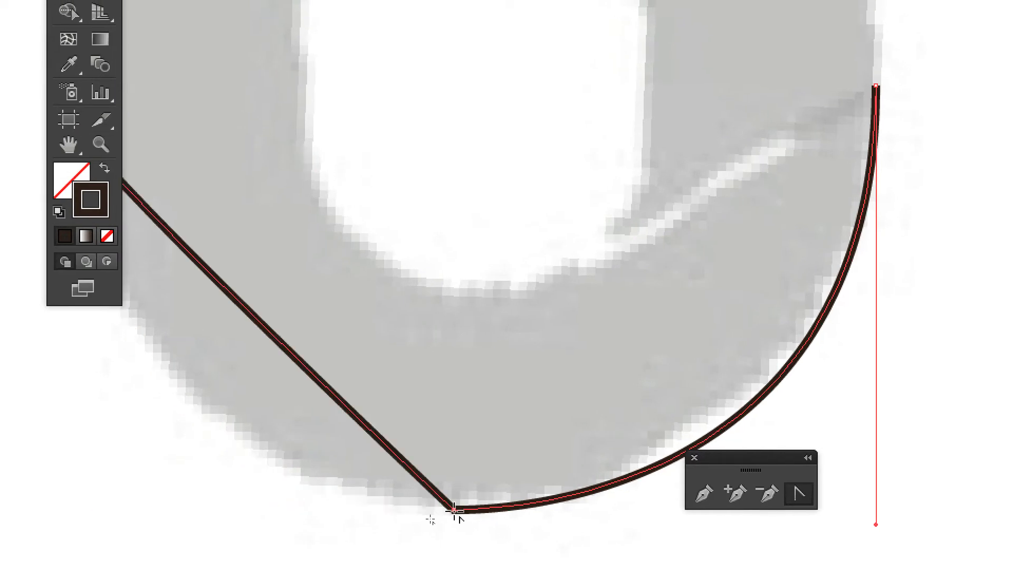
pyautogui.moveTo(454, 510); pyautogui.dragTo(477, 512)
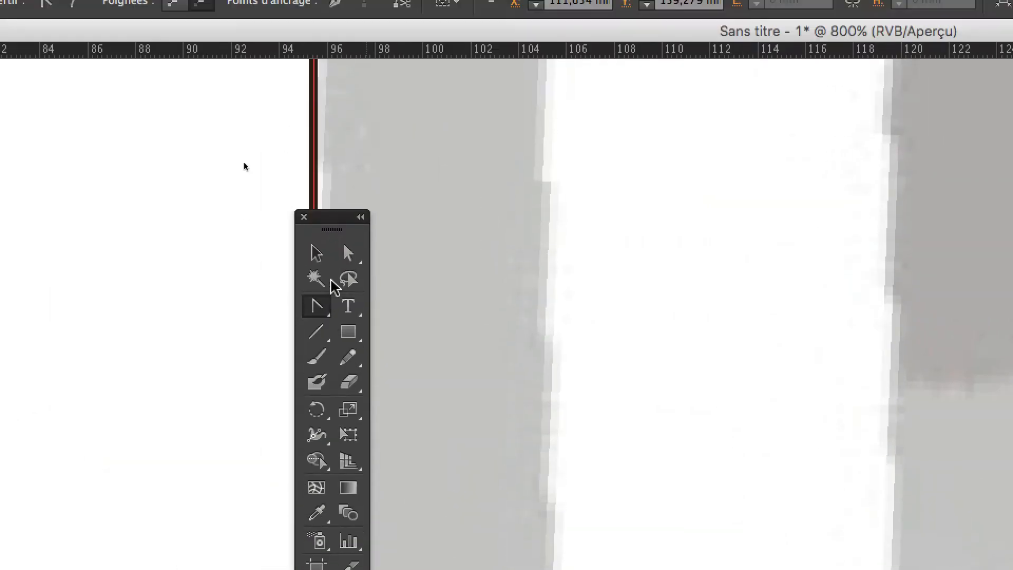
pyautogui.click(337, 270)
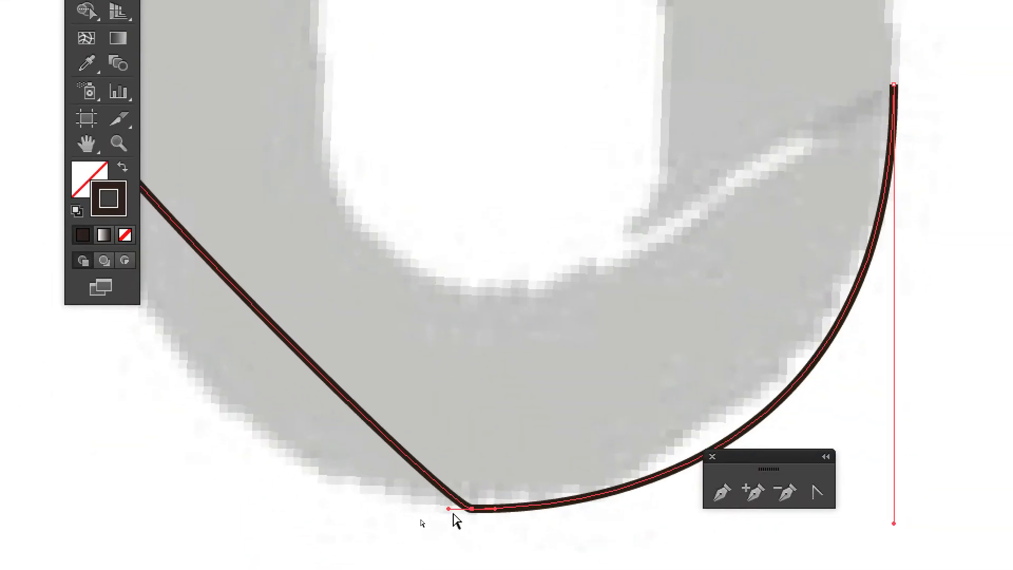
pyautogui.moveTo(452, 510); pyautogui.dragTo(161, 512)
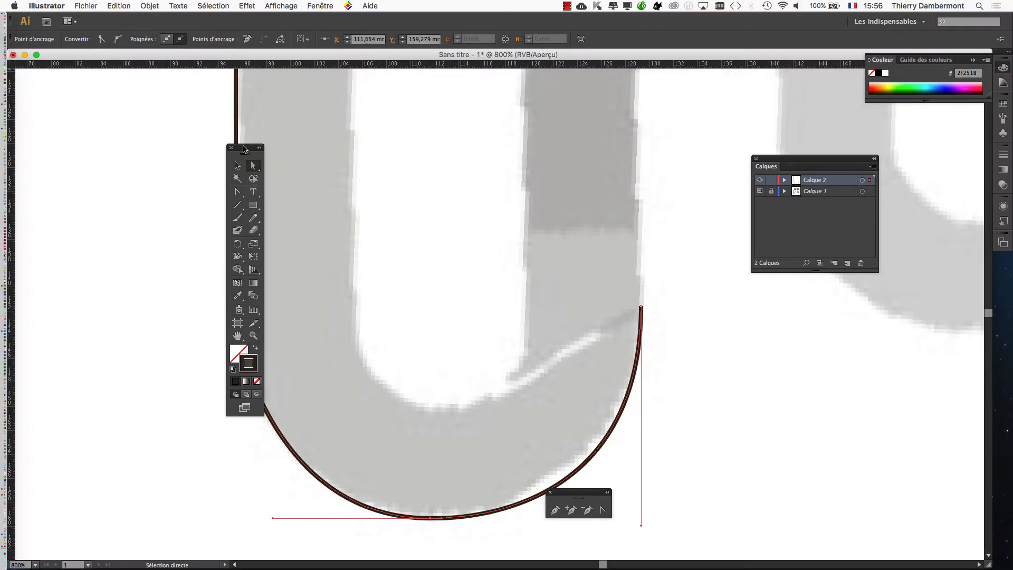
# Lengthen the lower handle of the anchor point where the left stem meets the curve, and move the floating palettes off the letter
pyautogui.moveTo(245, 150); pyautogui.dragTo(143, 163)
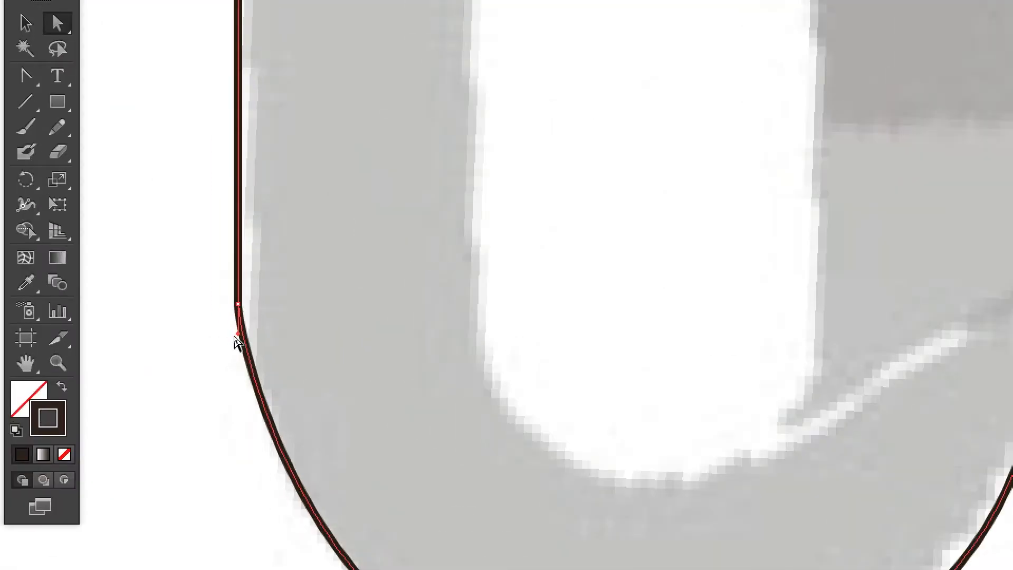
pyautogui.moveTo(235, 333); pyautogui.dragTo(236, 371)
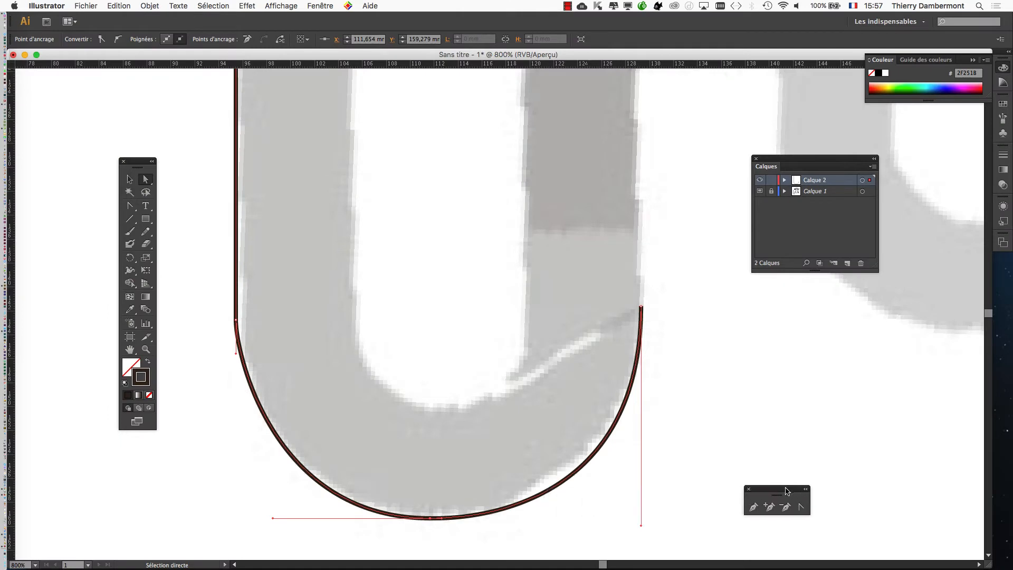
pyautogui.moveTo(144, 167); pyautogui.dragTo(103, 161)
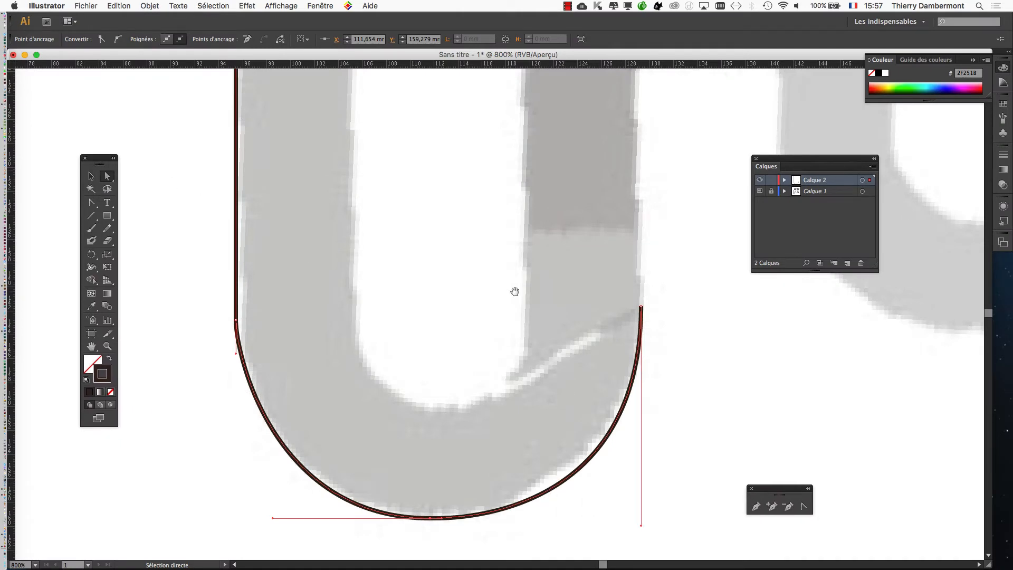
# Extend the Pen path up the letter's right edge, around the small inner bend and beveled corner, to the arm's top-right corner
pyautogui.moveTo(514, 291); pyautogui.dragTo(480, 384)
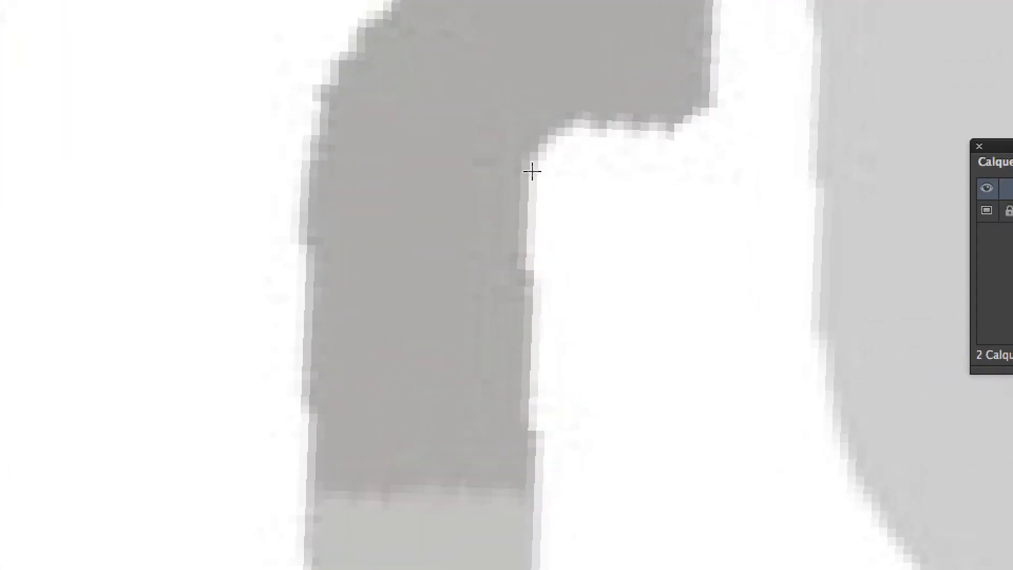
pyautogui.moveTo(532, 172); pyautogui.dragTo(536, 165)
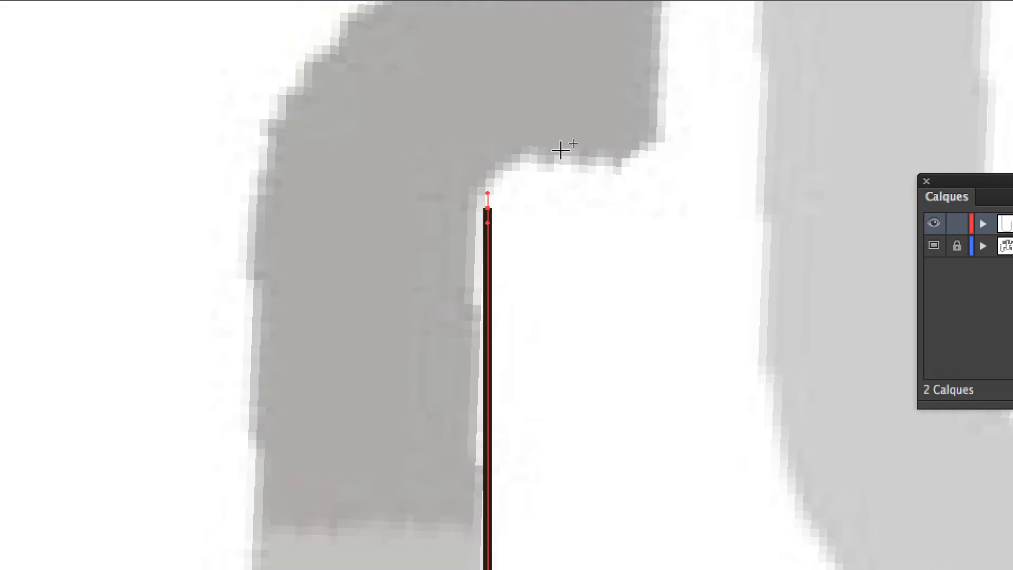
pyautogui.scroll(-3, 562, 156)
pyautogui.moveTo(554, 147)
pyautogui.mouseDown()
pyautogui.moveTo(567, 148)
pyautogui.moveTo(518, 145)
pyautogui.moveTo(546, 150)
pyautogui.mouseUp()
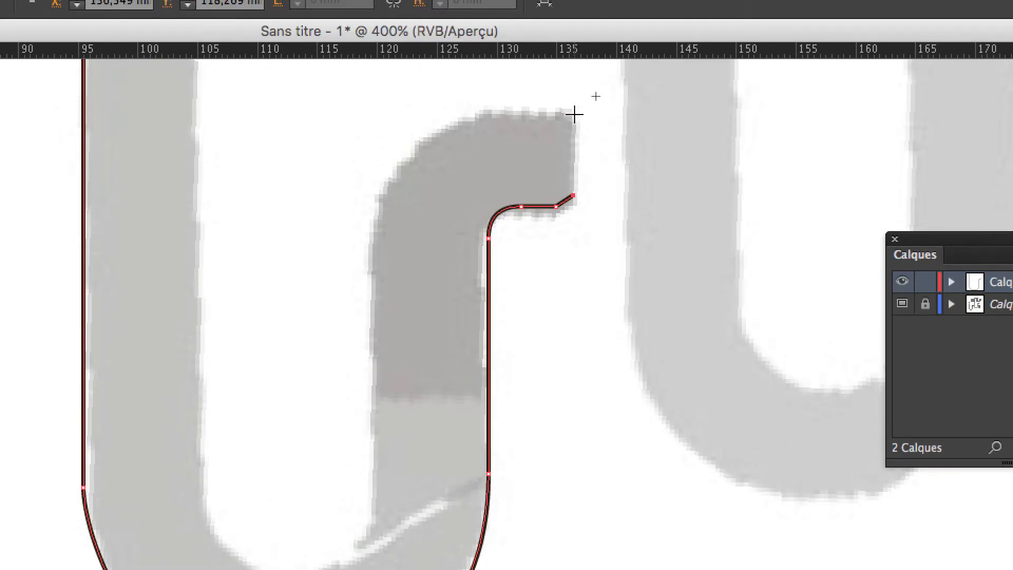
pyautogui.click(574, 110)
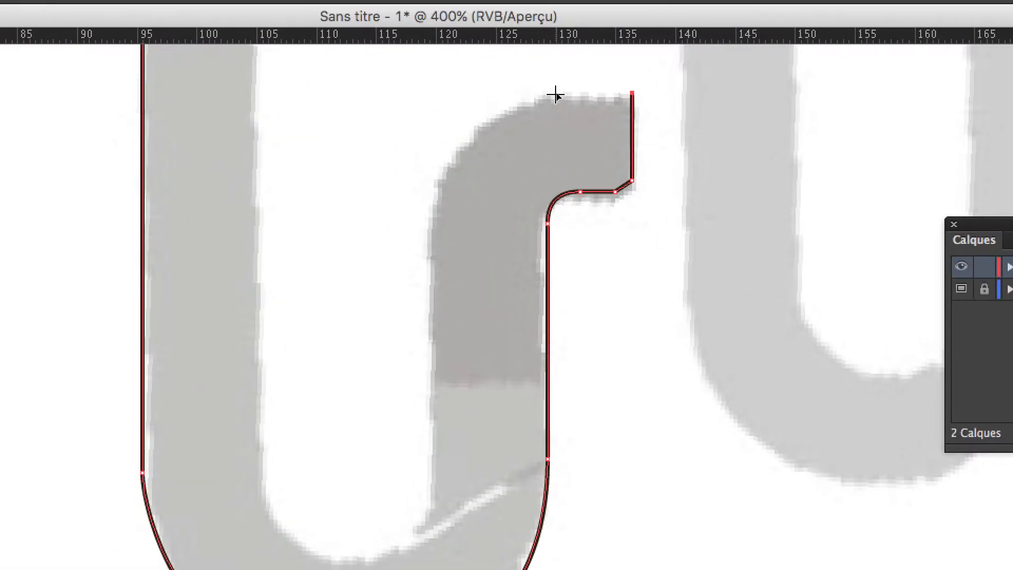
# Trace the arm's top edge and outer bend with Pen anchor points, ending with vertical handles on the right stem's inner edge
pyautogui.moveTo(556, 93); pyautogui.dragTo(557, 62)
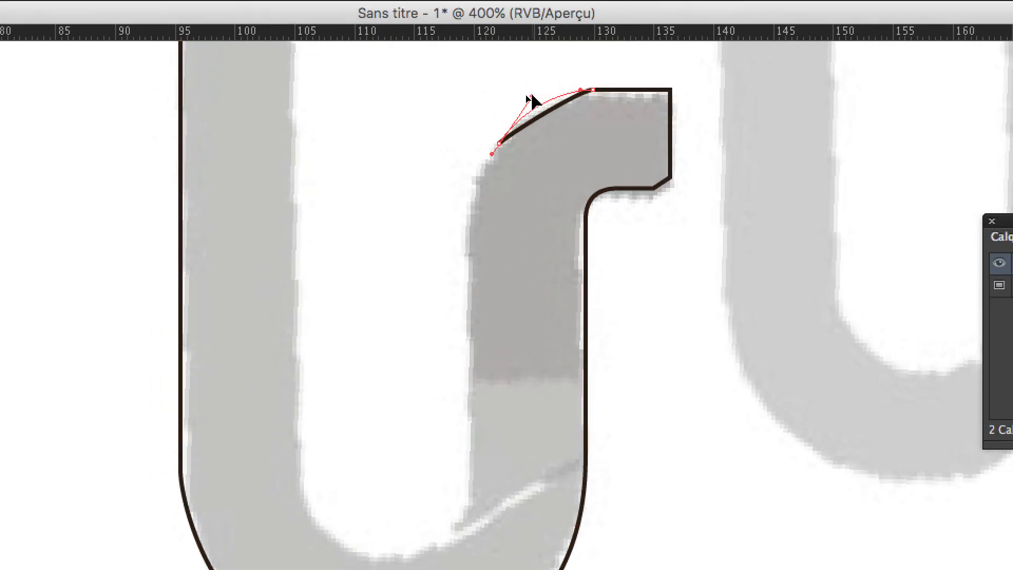
pyautogui.moveTo(531, 94); pyautogui.dragTo(532, 96)
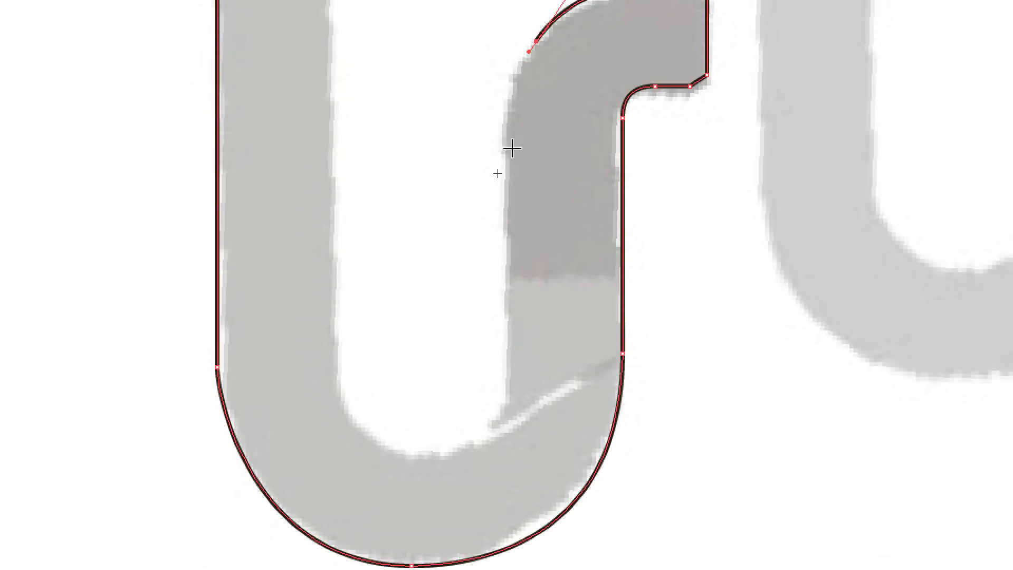
pyautogui.moveTo(473, 250); pyautogui.dragTo(474, 262)
pyautogui.hotkey('ctrl', 'z')
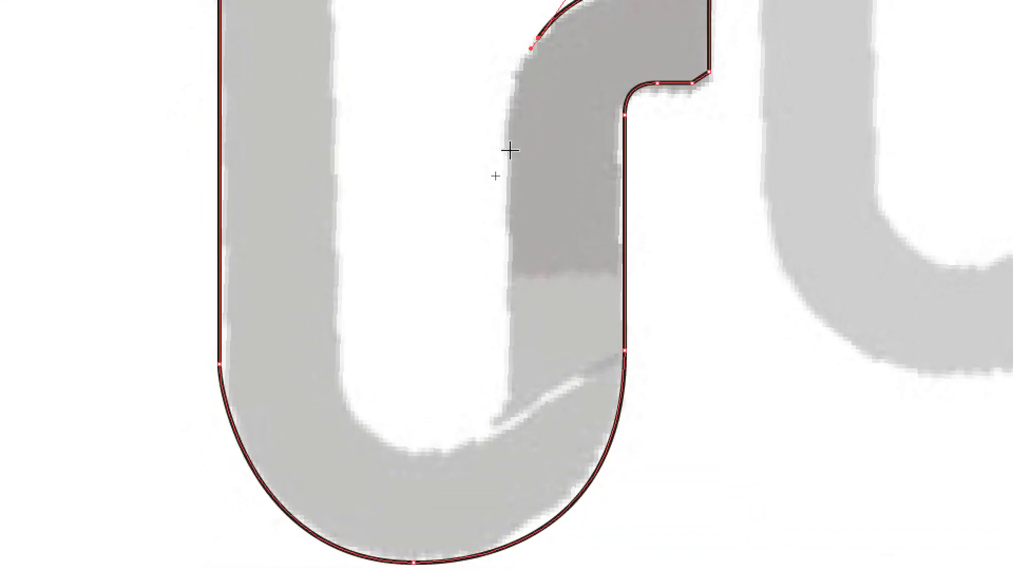
pyautogui.moveTo(506, 144); pyautogui.dragTo(510, 155)
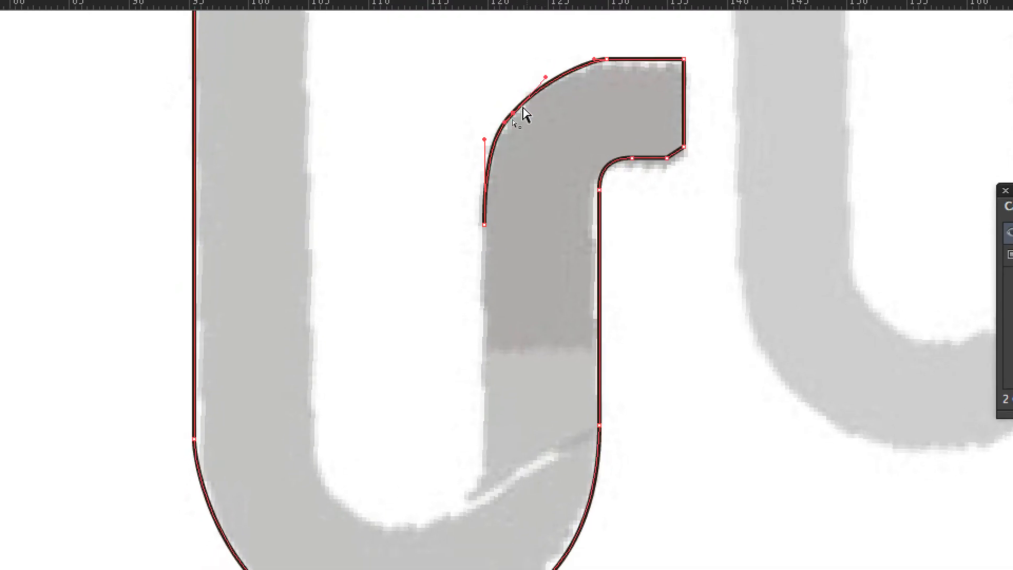
# Remove the intermediate anchor point from the arm's outer bend with the Delete Anchor Point tool
pyautogui.moveTo(516, 113); pyautogui.dragTo(507, 116)
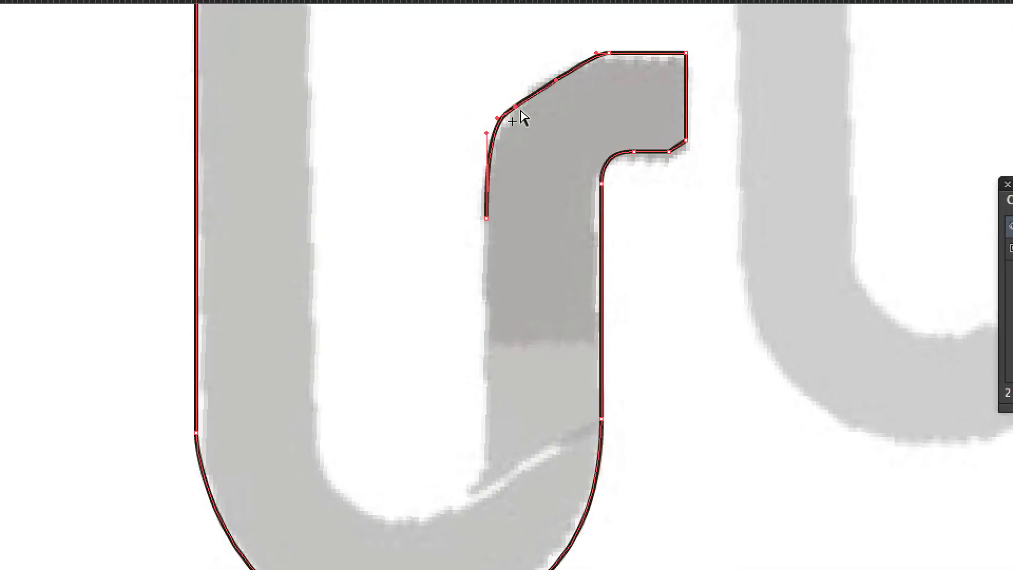
pyautogui.press('c')
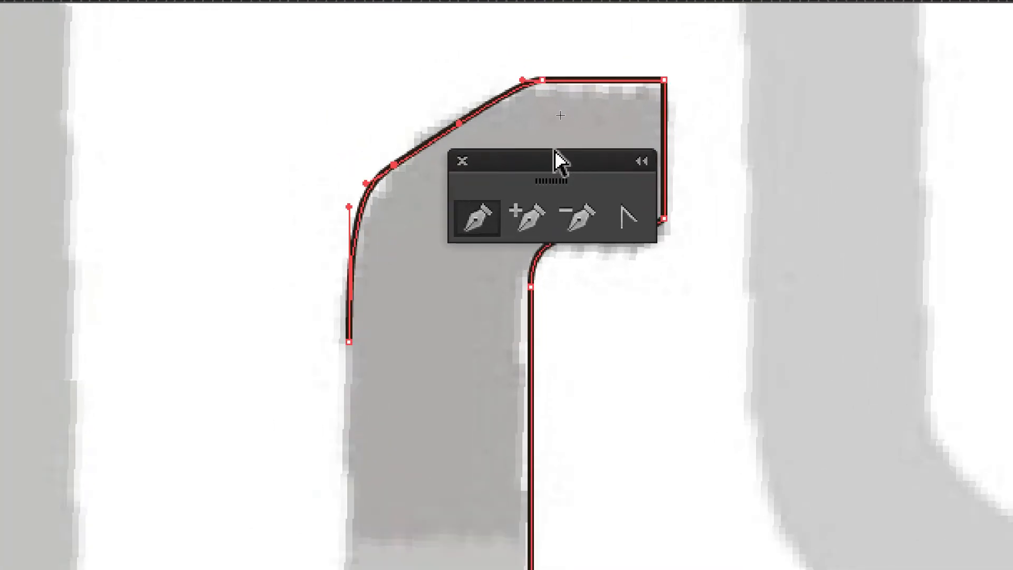
pyautogui.click(579, 216)
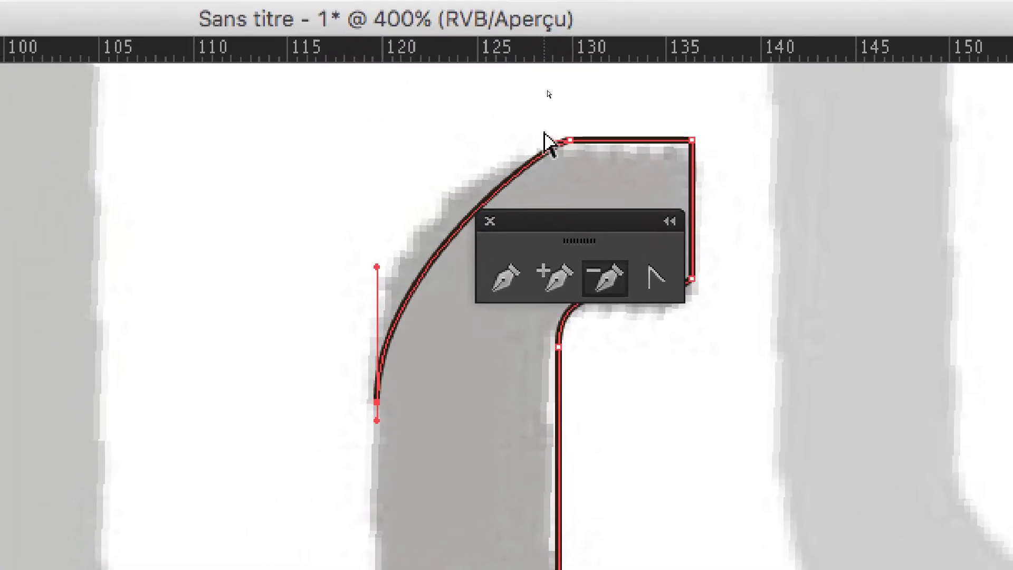
# Lengthen the left handle of the anchor point on the arm's top edge horizontally so the segment follows the outer bend
pyautogui.moveTo(543, 138); pyautogui.dragTo(439, 138)
pyautogui.moveTo(511, 136); pyautogui.dragTo(528, 137)
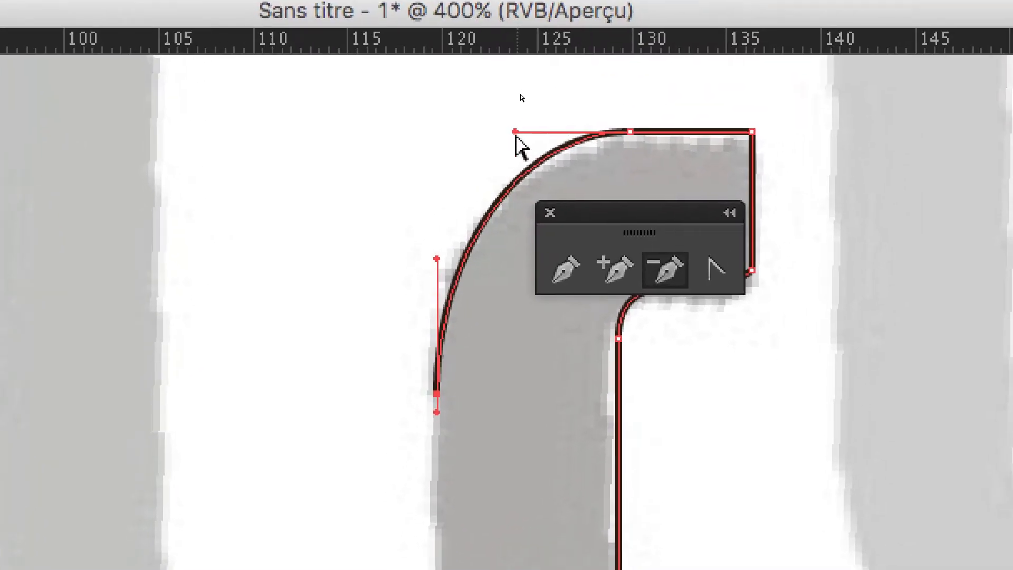
pyautogui.moveTo(516, 135)
pyautogui.mouseDown()
pyautogui.moveTo(490, 135)
pyautogui.moveTo(530, 136)
pyautogui.moveTo(503, 132)
pyautogui.mouseUp()
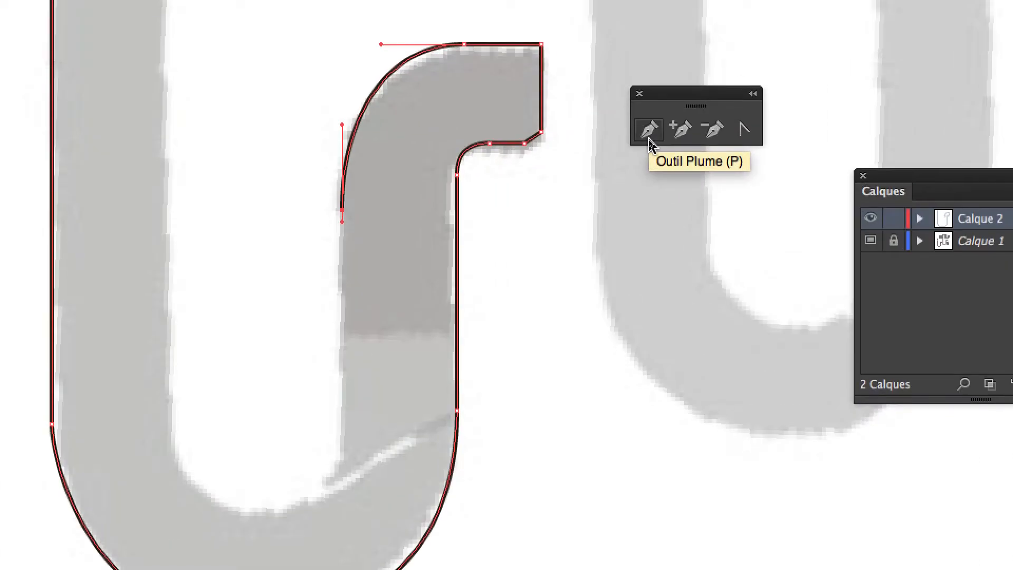
# Continue the Pen path down the right stem's inner edge to a smooth anchor point with short vertical handles above the inner curve
pyautogui.click(649, 137)
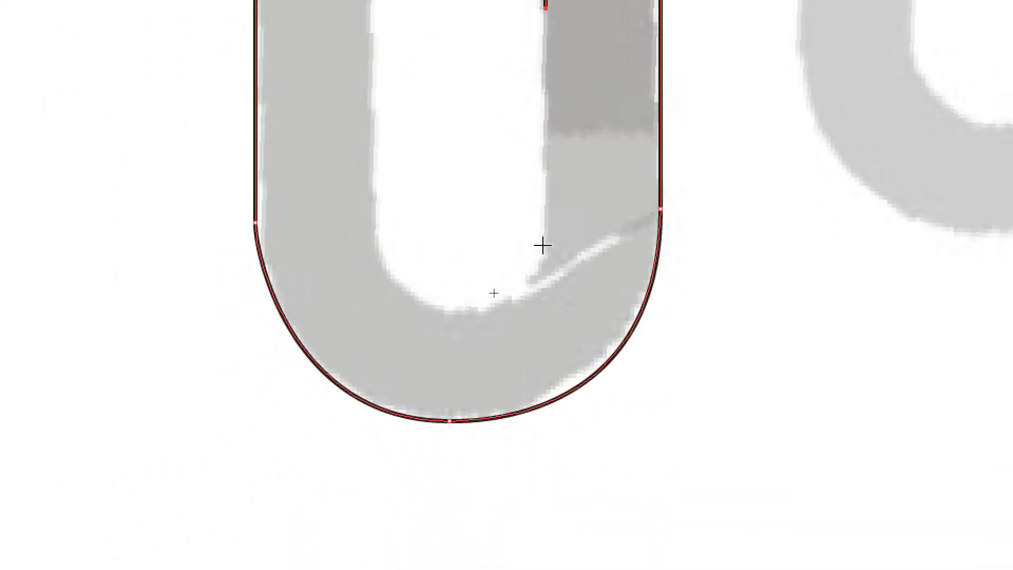
pyautogui.moveTo(543, 394); pyautogui.dragTo(544, 406)
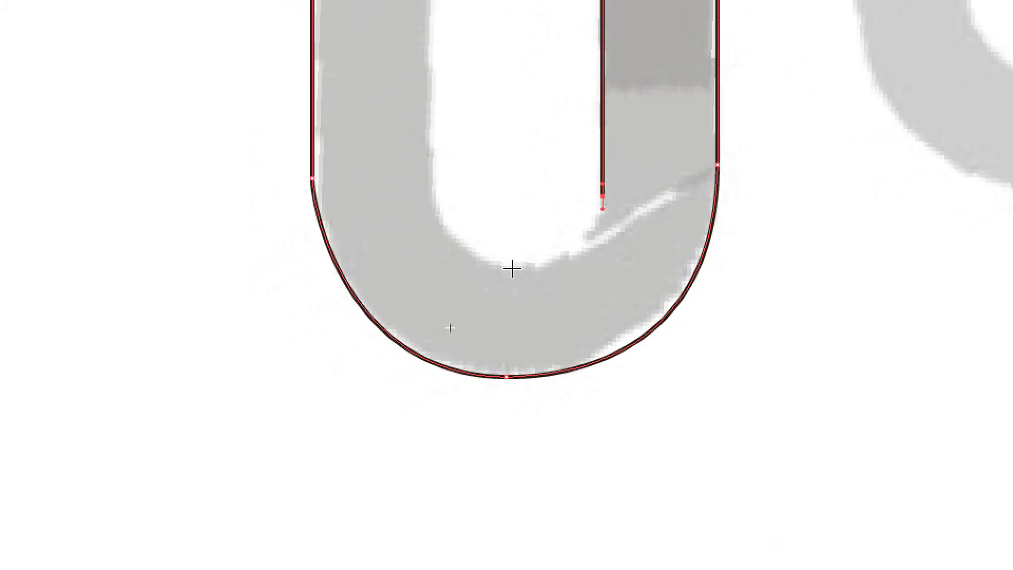